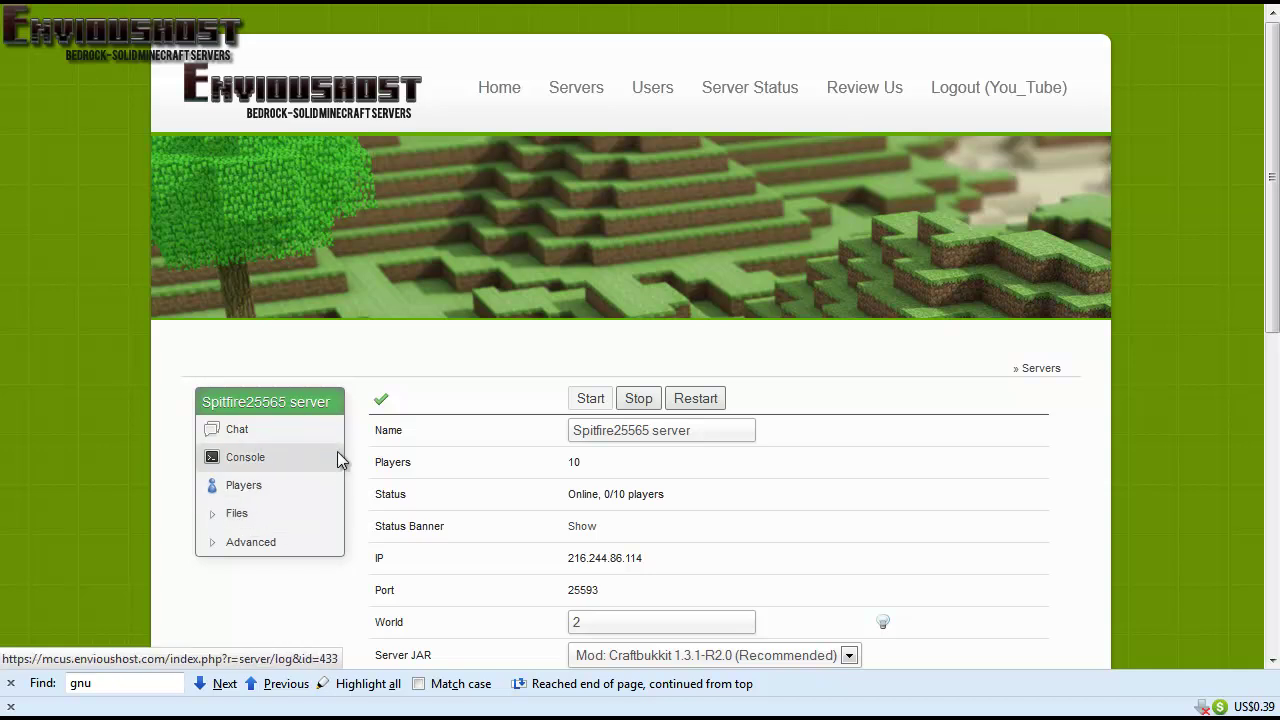
- Open the list of available plugins for the Spitfire25565 server
left_click(258, 517)
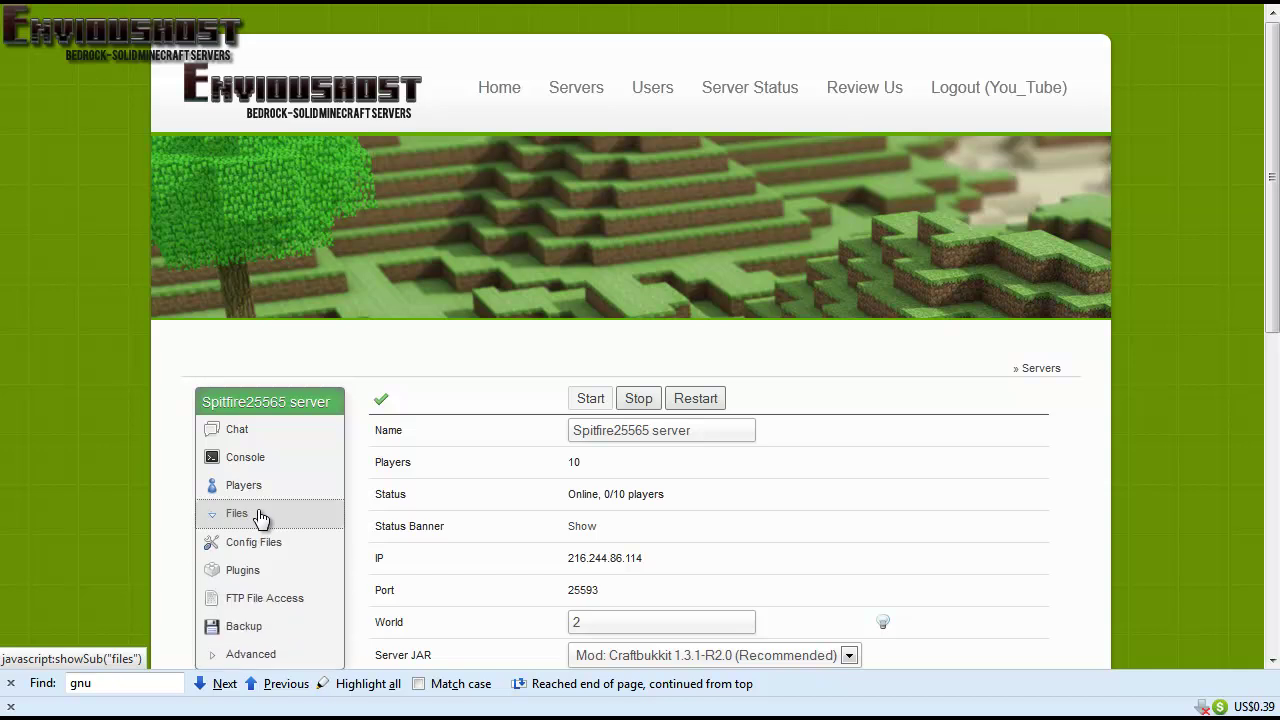
scroll(257, 525, "down", 2)
left_click(272, 462)
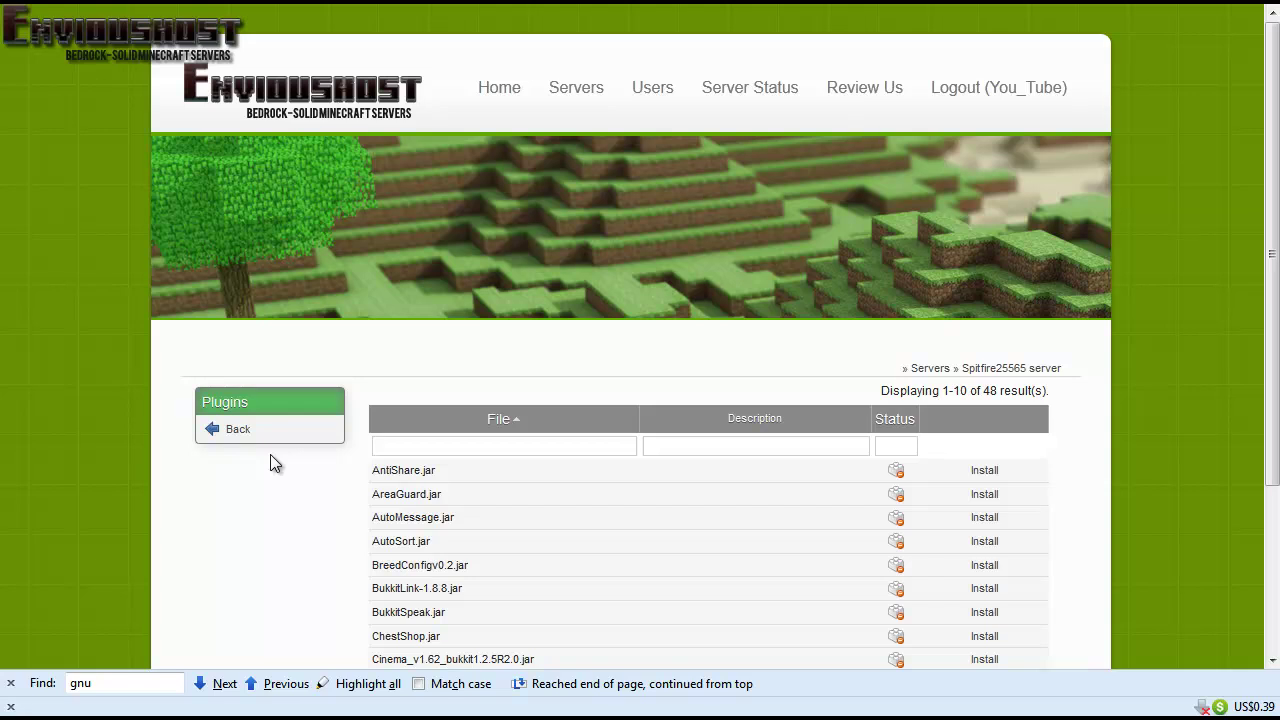
scroll(517, 515, "down", 2)
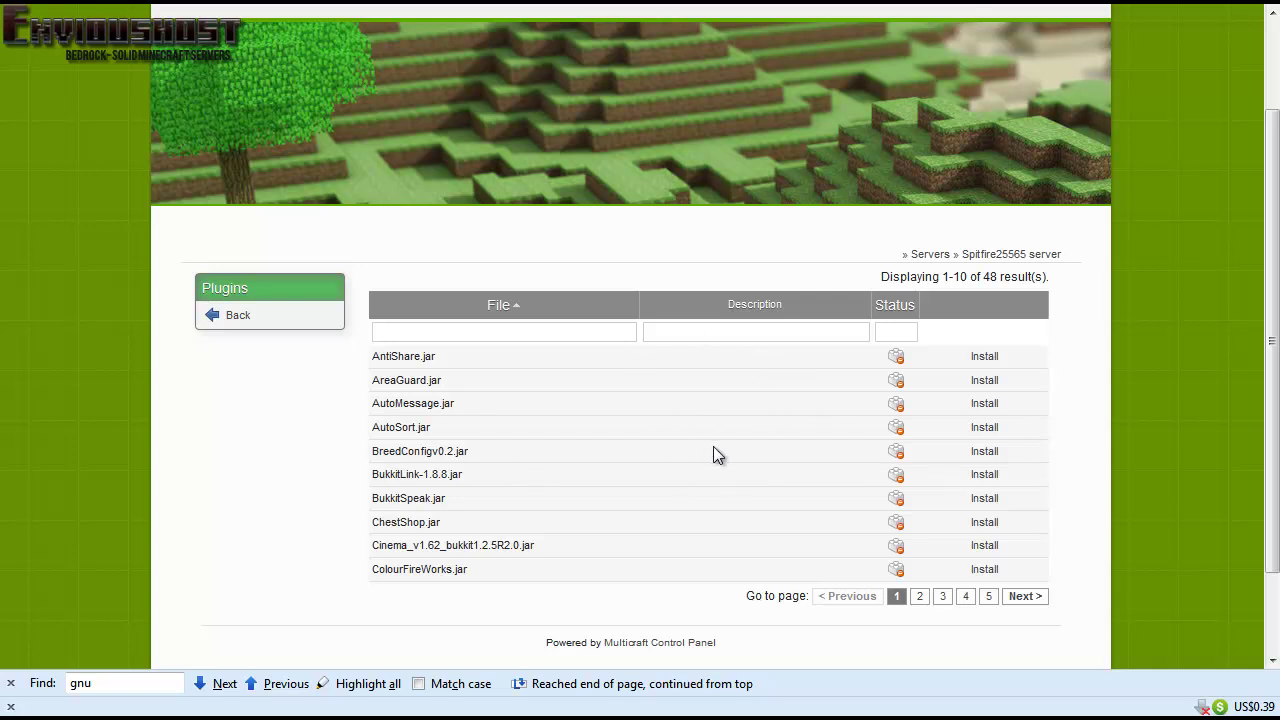
- Unpack the Essentials.zip plugin archive from page 2 of the plugin list
left_click(919, 598)
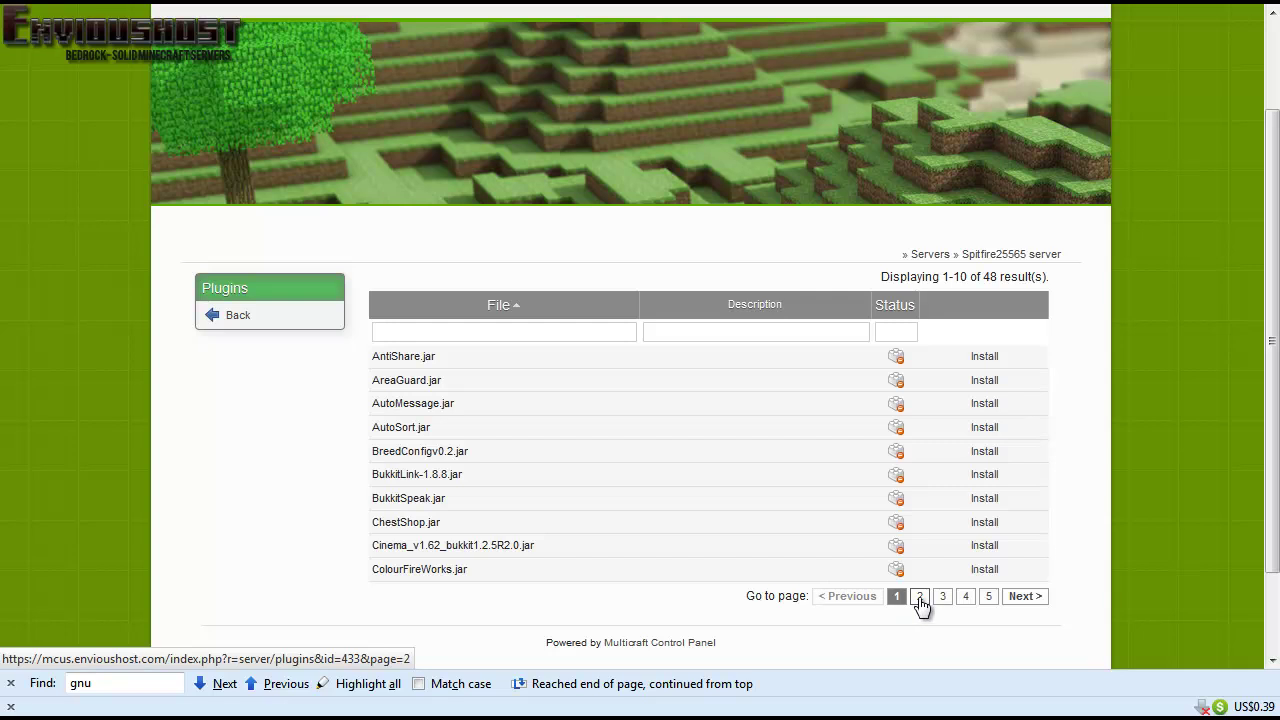
left_click(920, 598)
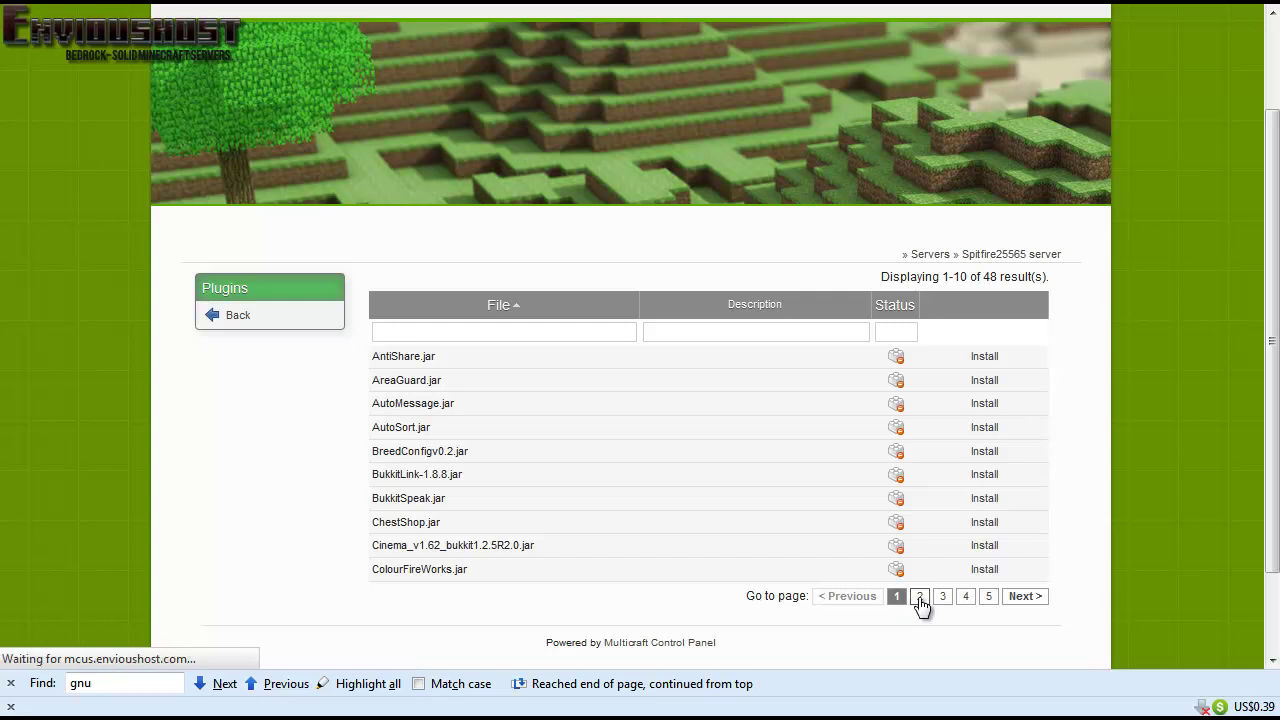
scroll(515, 520, "down", 2)
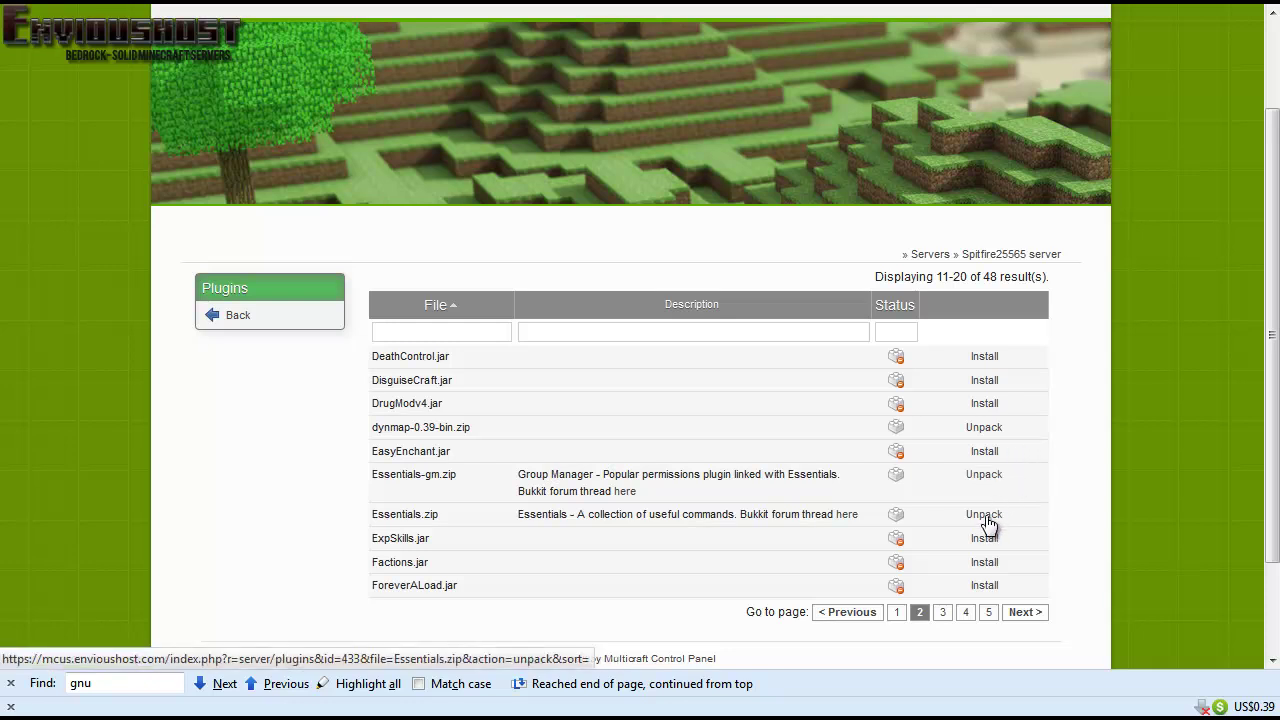
left_click(984, 516)
left_click(984, 521)
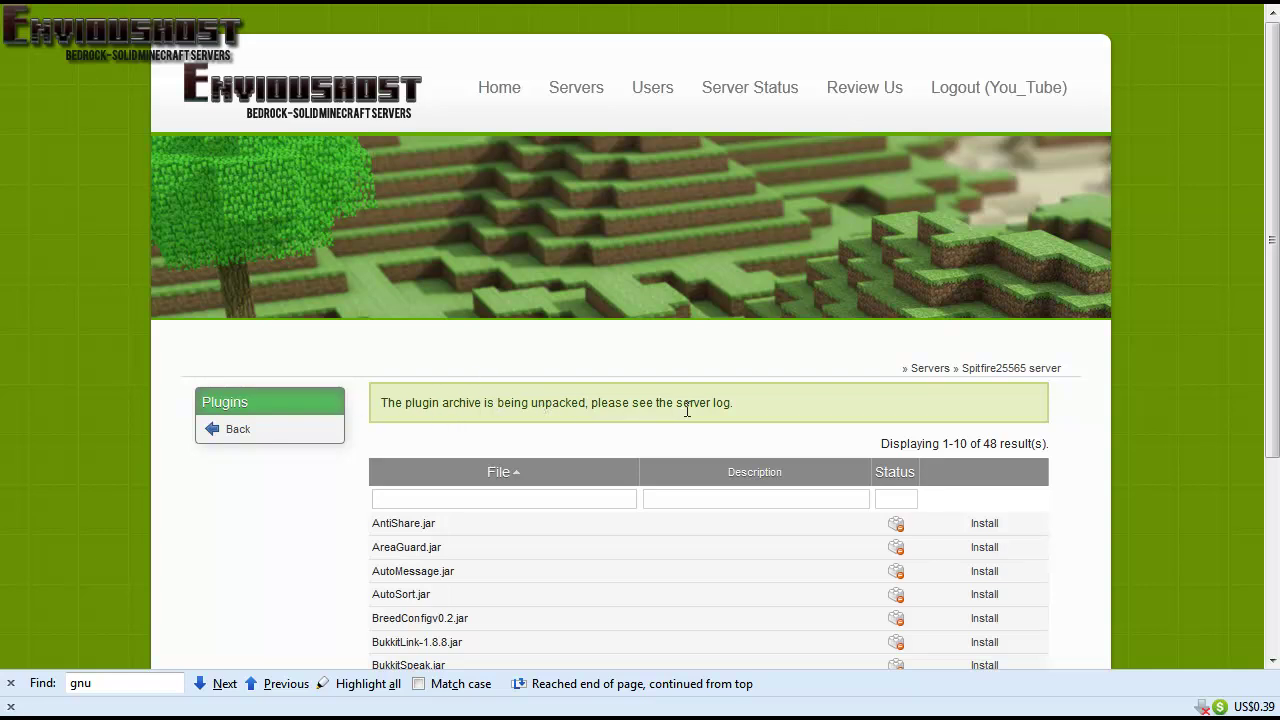
- Install the Factions.jar plugin from page 2 of the plugin list and check its status there
scroll(521, 404, "down", 4)
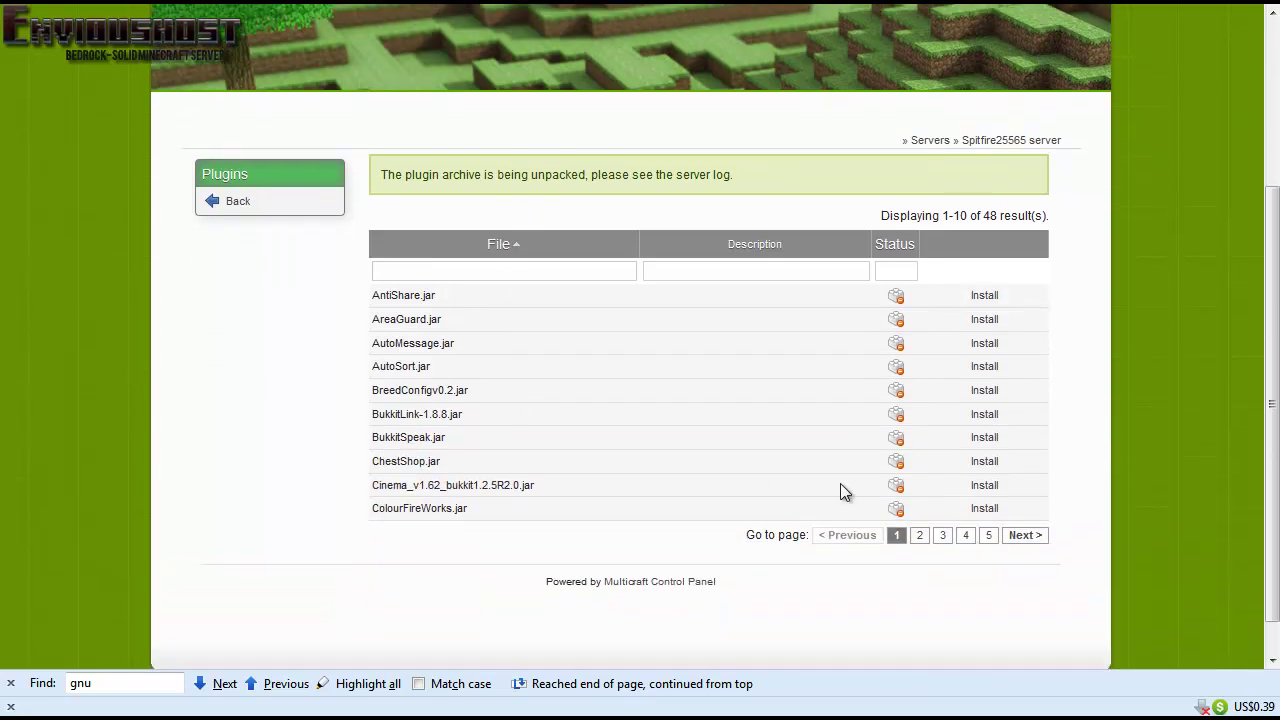
left_click(919, 540)
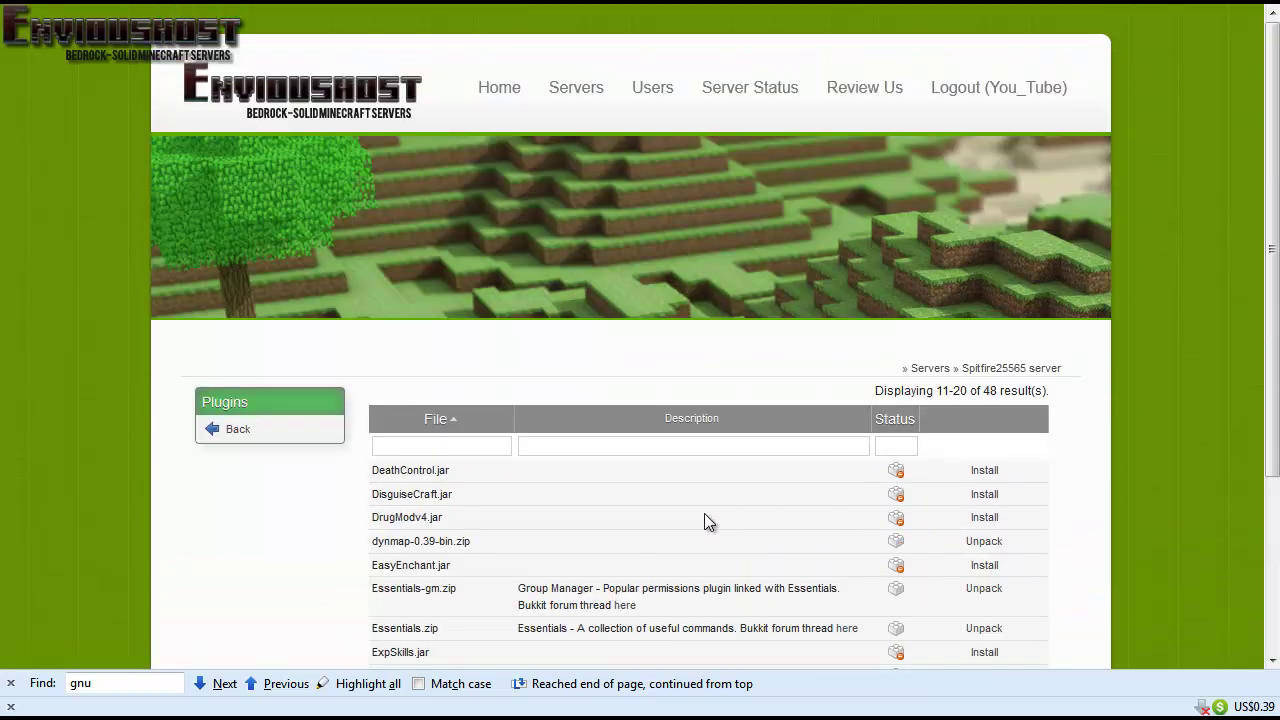
scroll(704, 513, "down", 2)
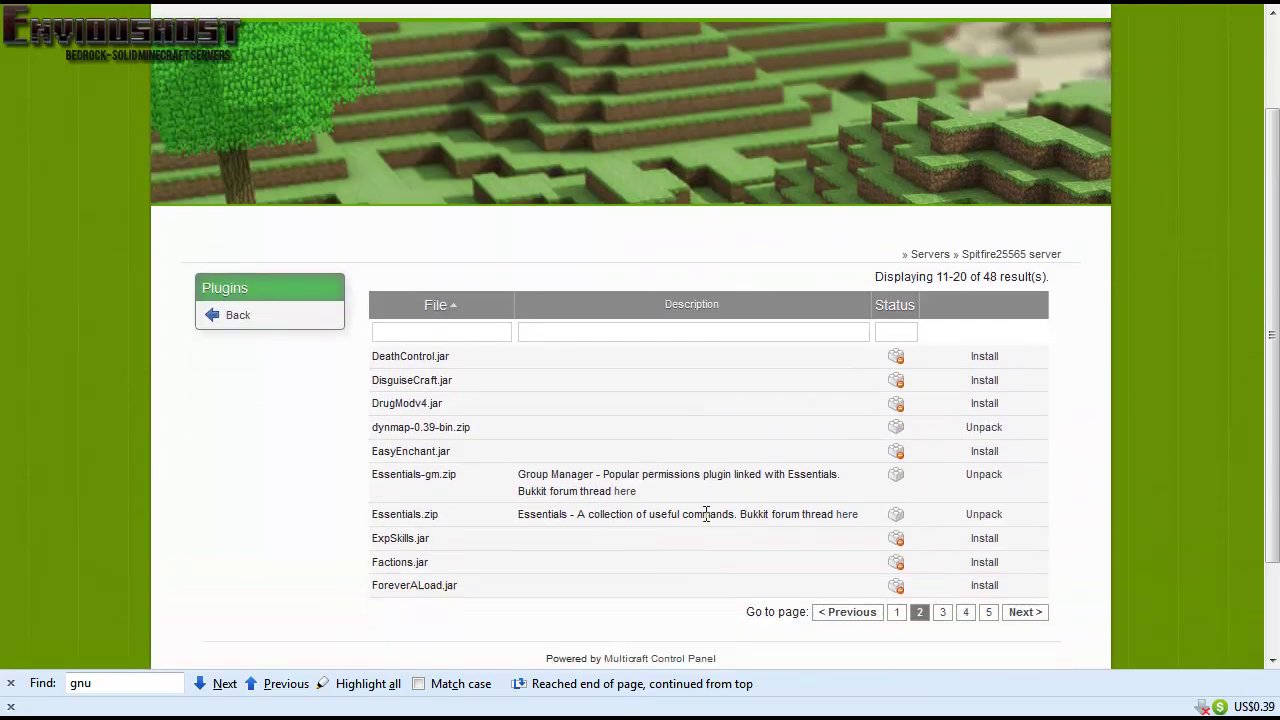
left_click(988, 566)
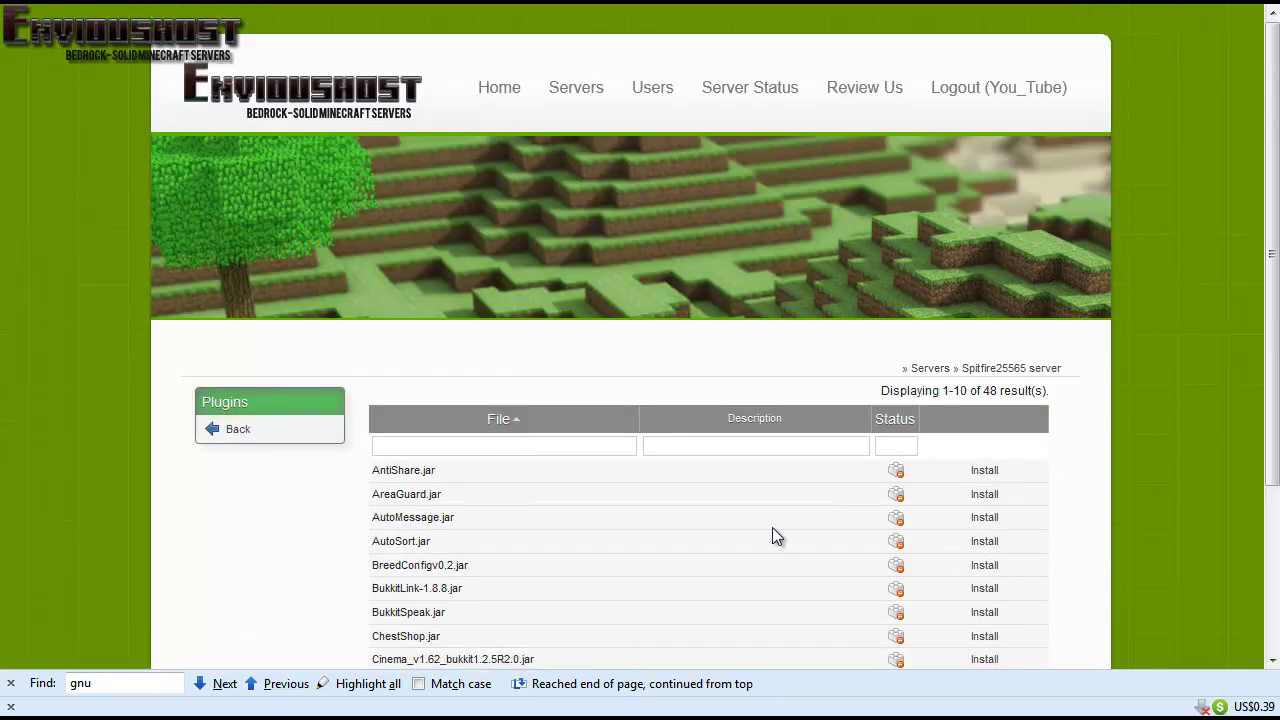
scroll(774, 537, "down", 5)
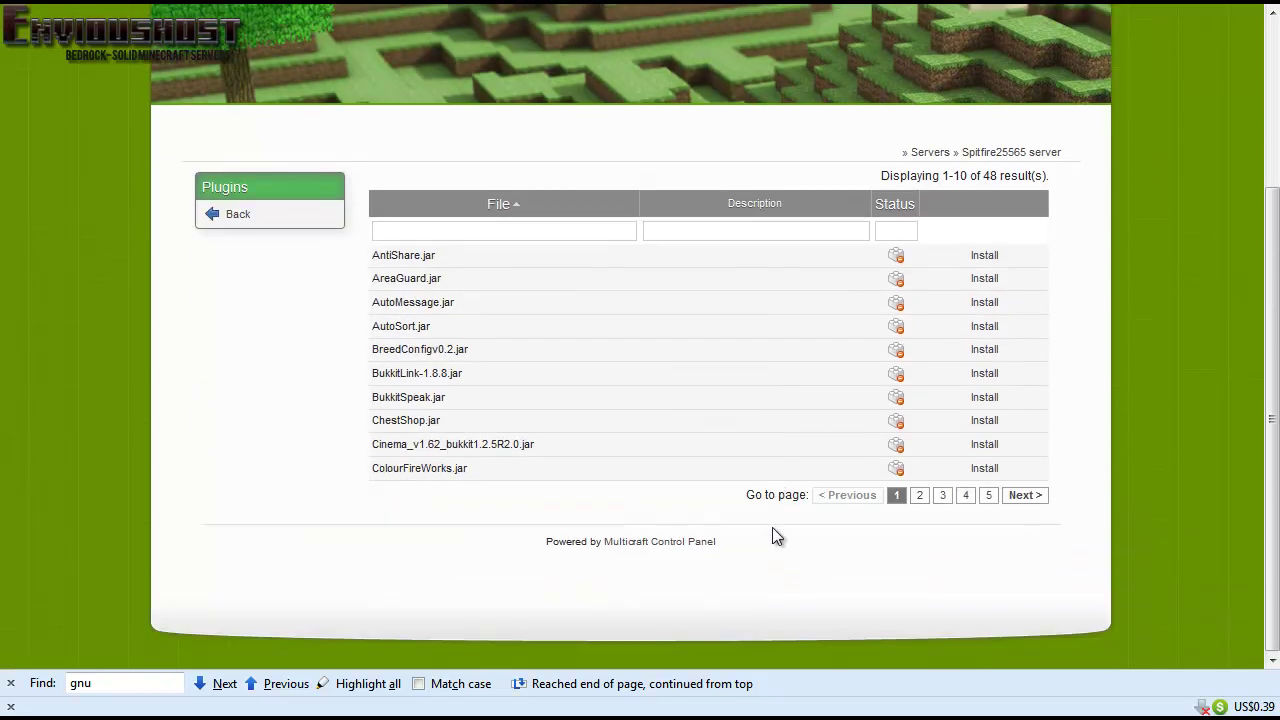
left_click(919, 496)
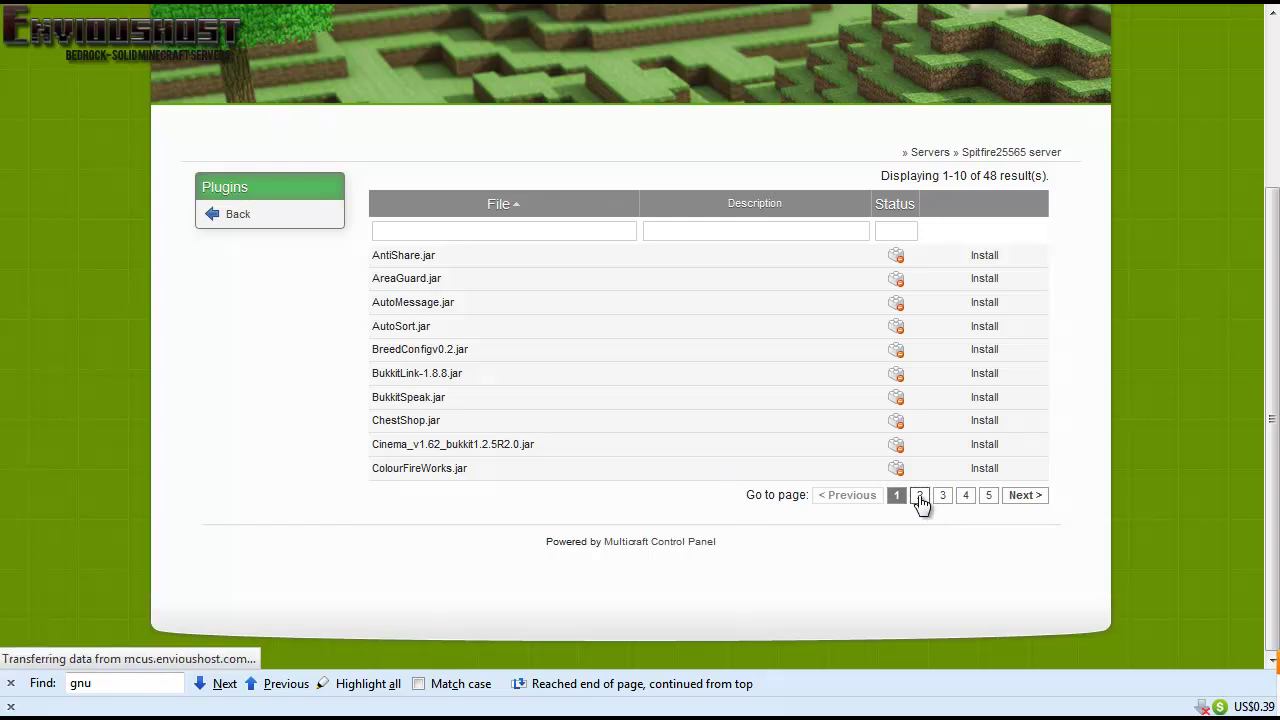
scroll(905, 516, "down", 5)
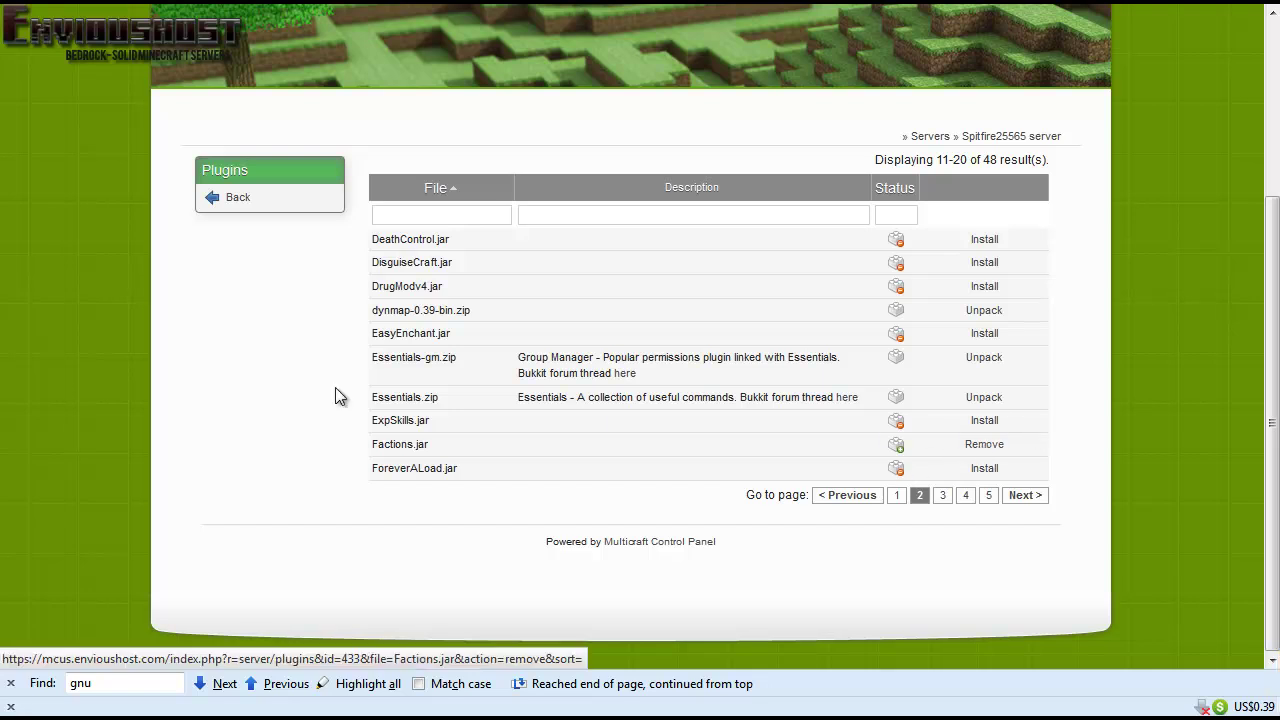
- Check the server console for the plugin installation entries, and restart the server from its overview page
left_click(252, 208)
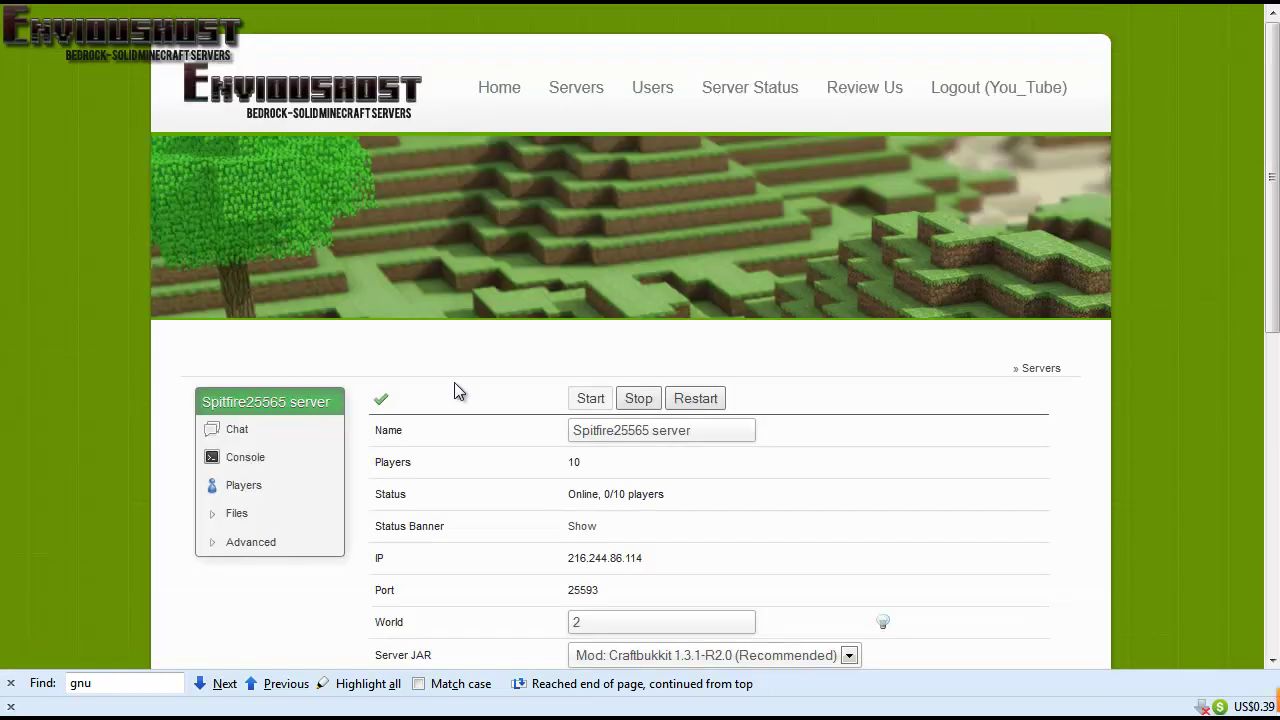
left_click(285, 460)
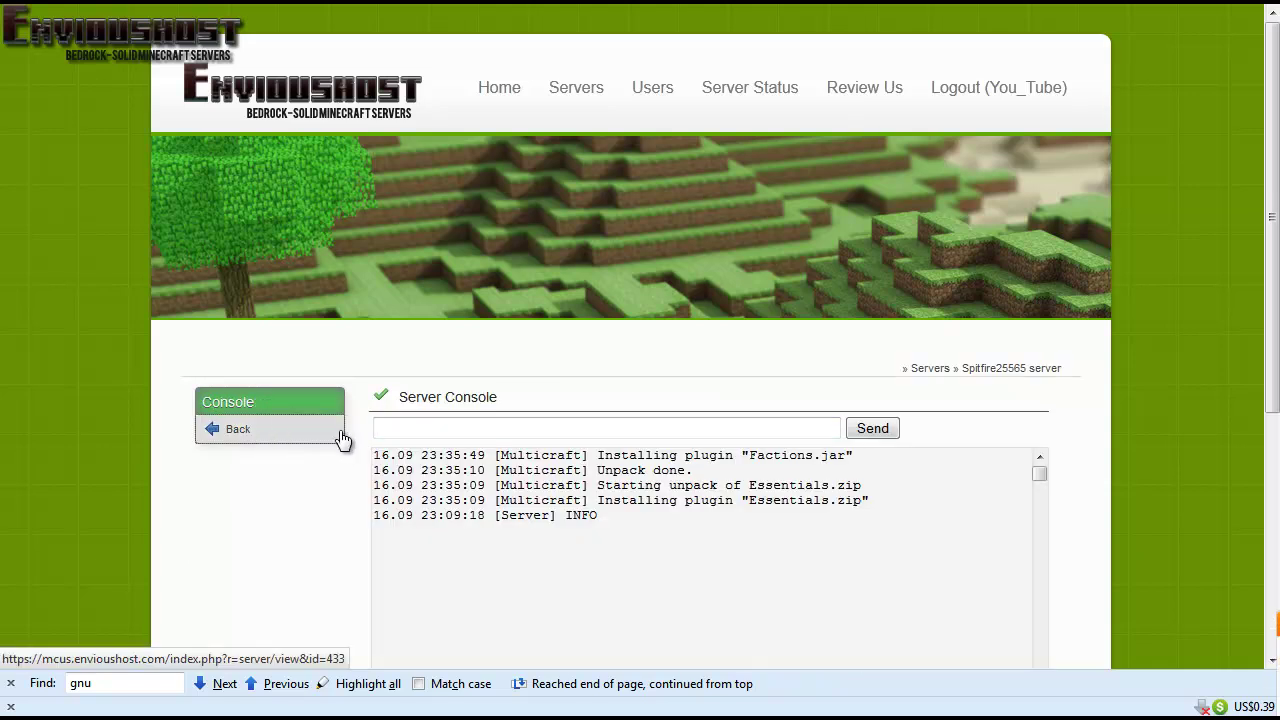
left_click(272, 434)
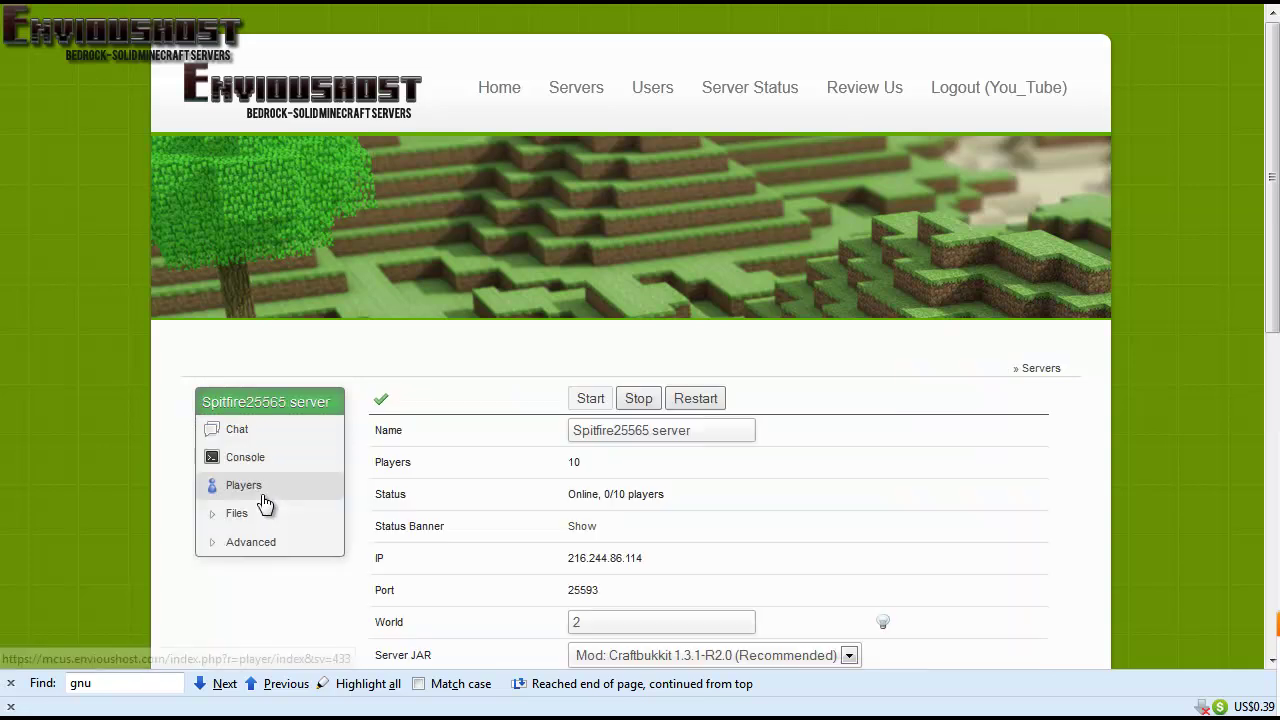
left_click(703, 403)
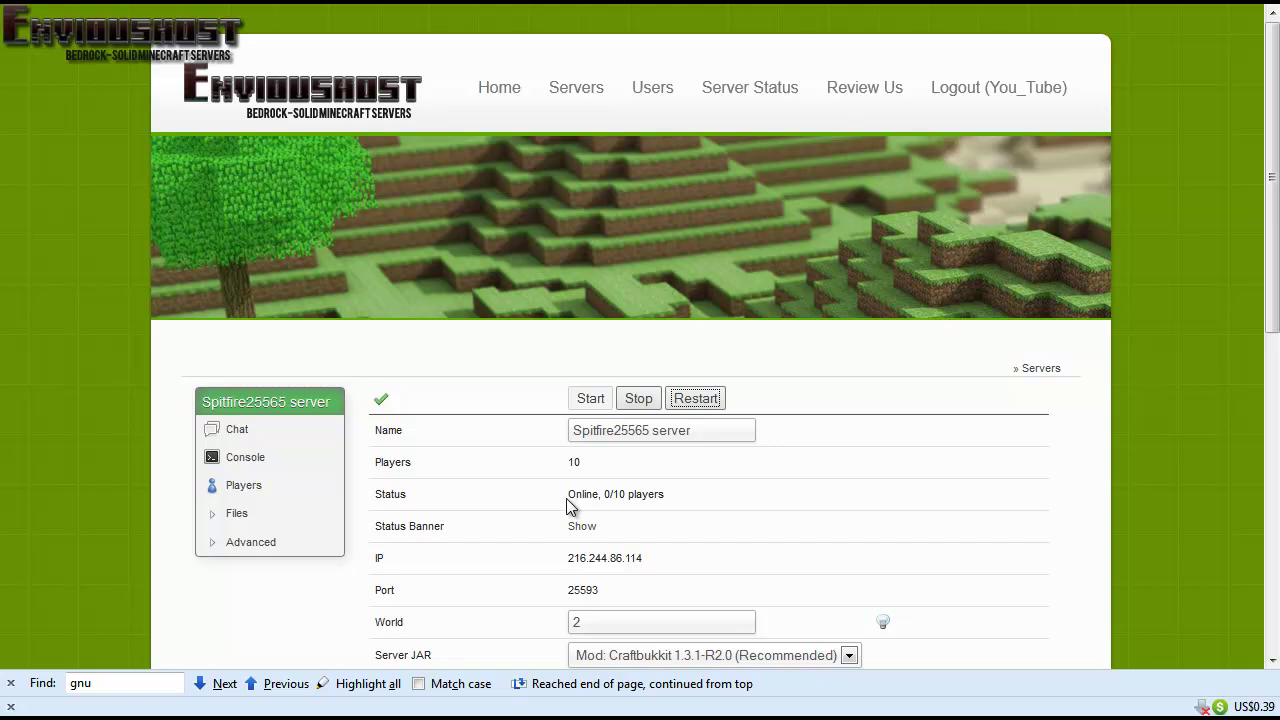
left_click_drag(568, 503, 651, 494)
left_click(648, 497)
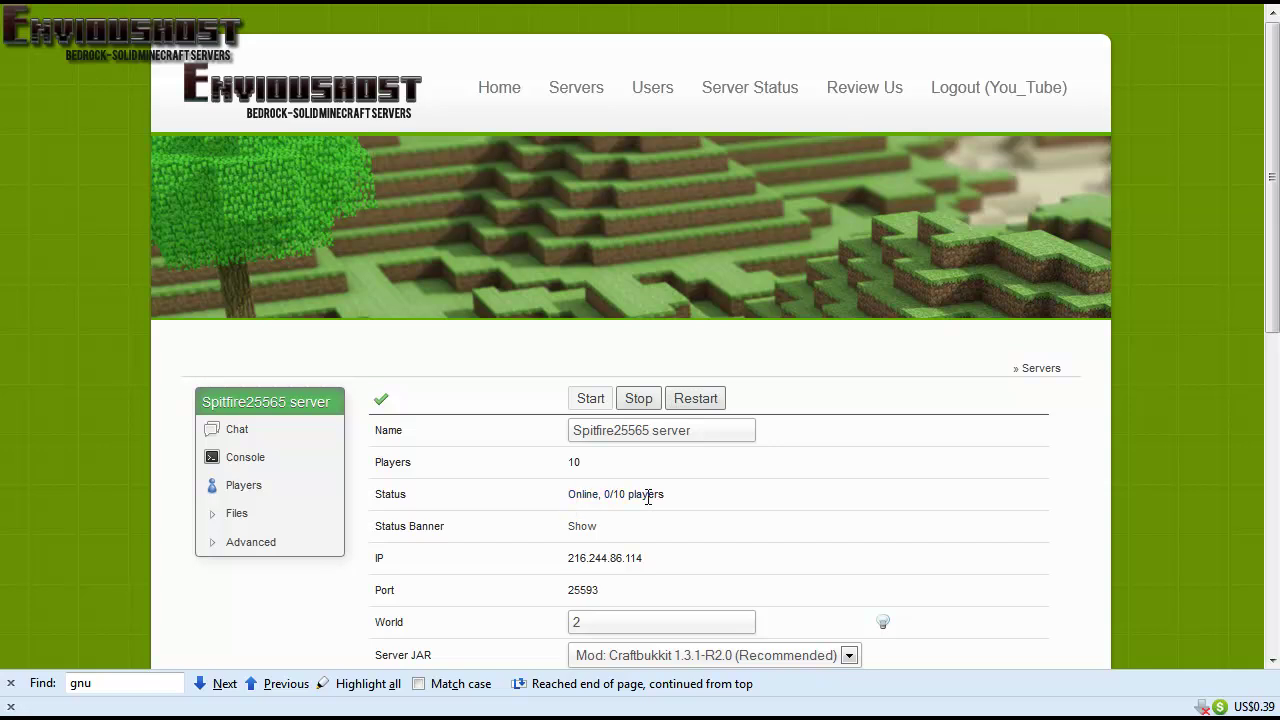
- Examine the server console log for the startup entries of the Factions and Essentials plugins
left_click(257, 467)
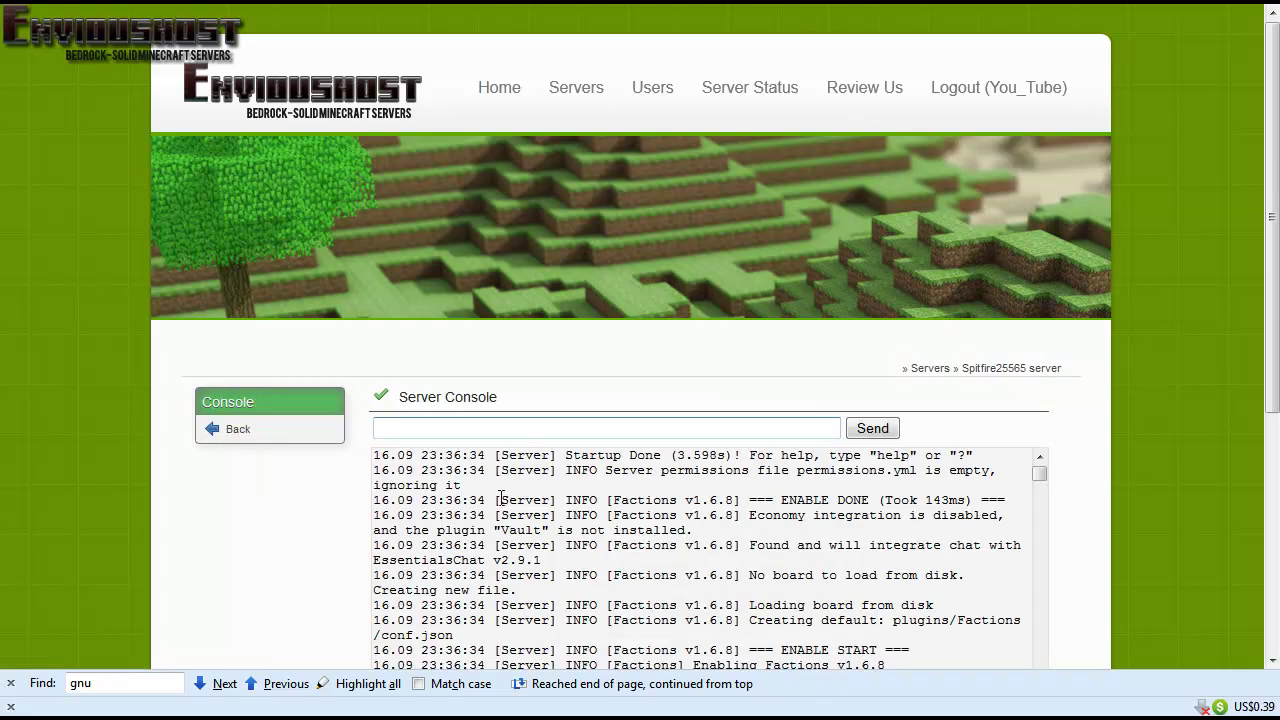
left_click_drag(588, 500, 676, 505)
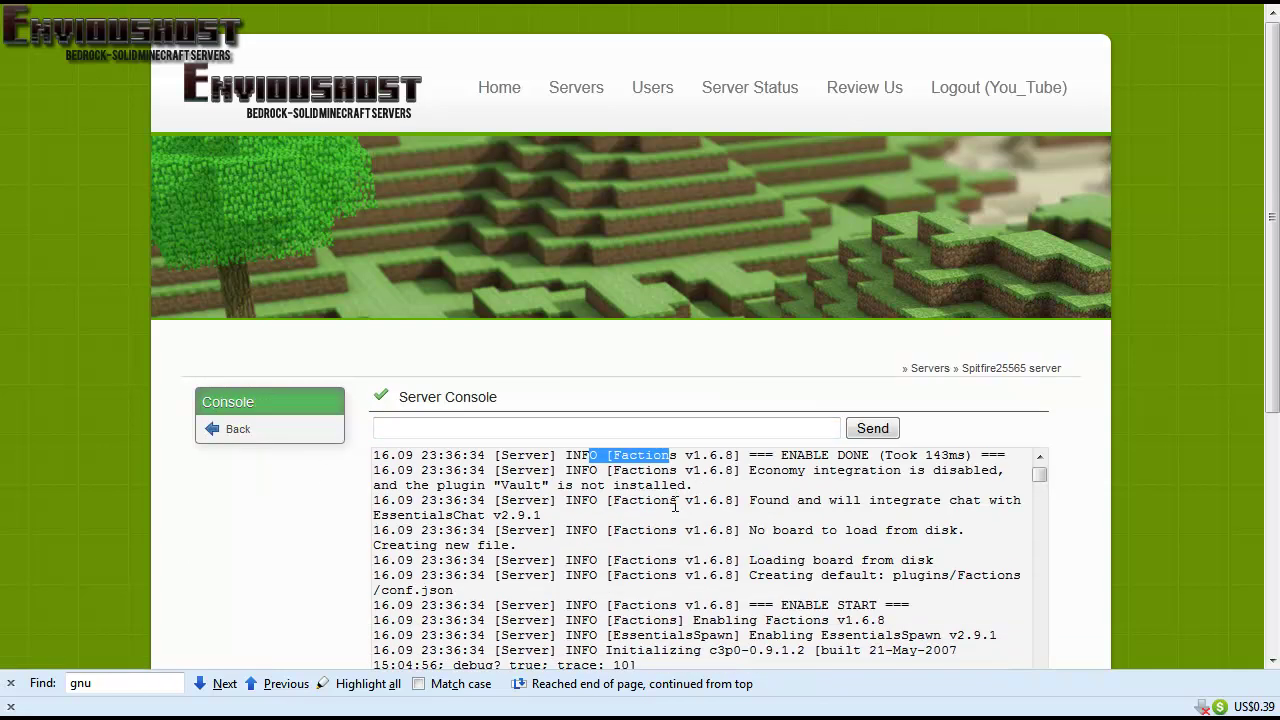
scroll(676, 505, "up", 1)
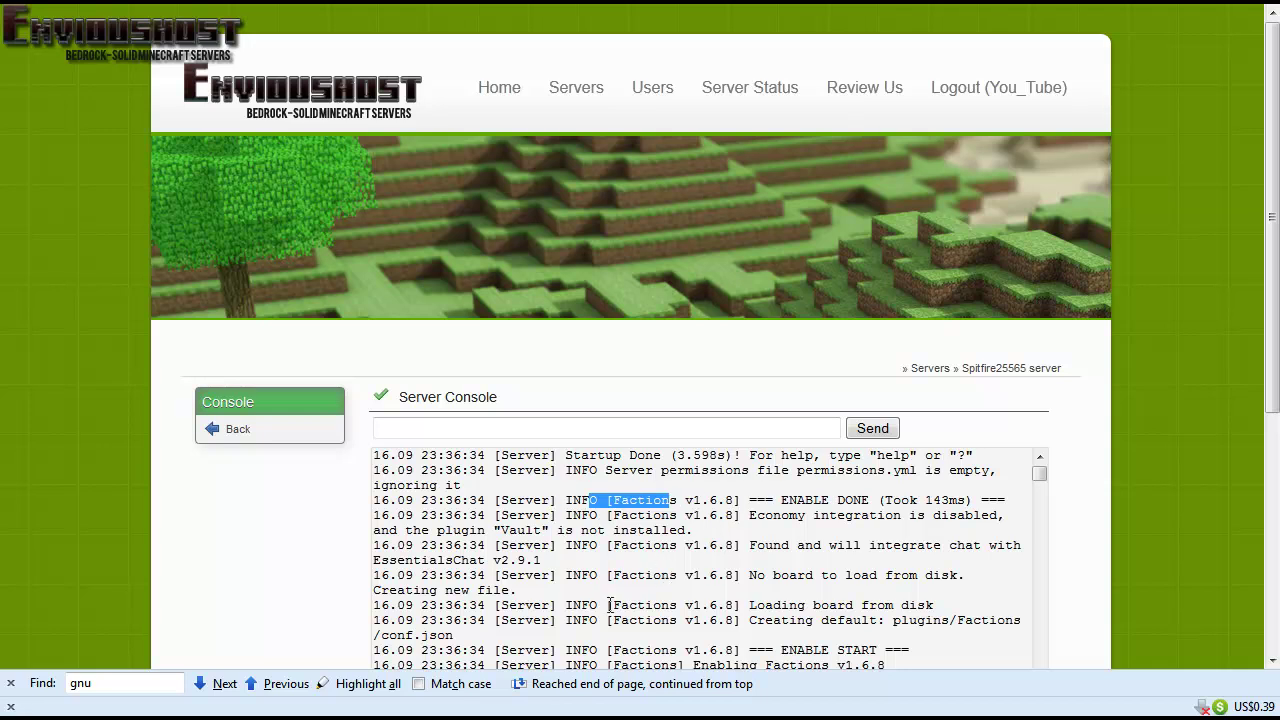
left_click_drag(612, 604, 704, 601)
scroll(704, 601, "down", 1)
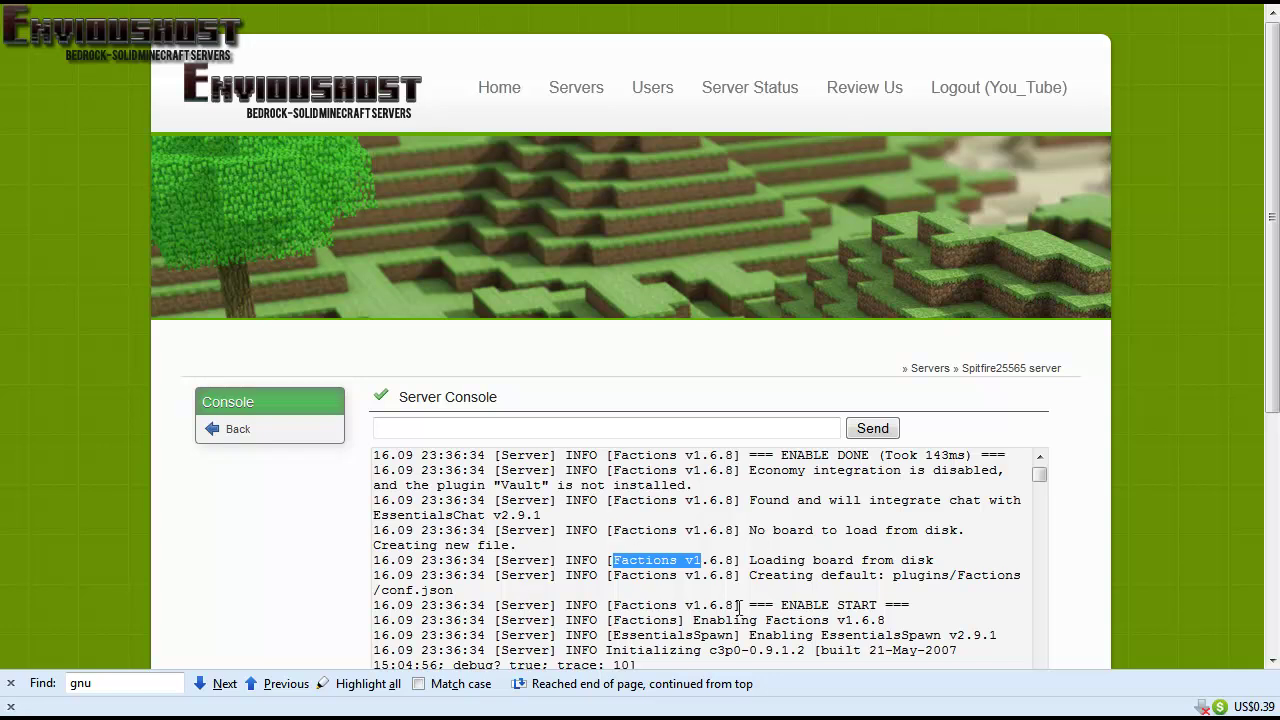
scroll(730, 572, "down", 3)
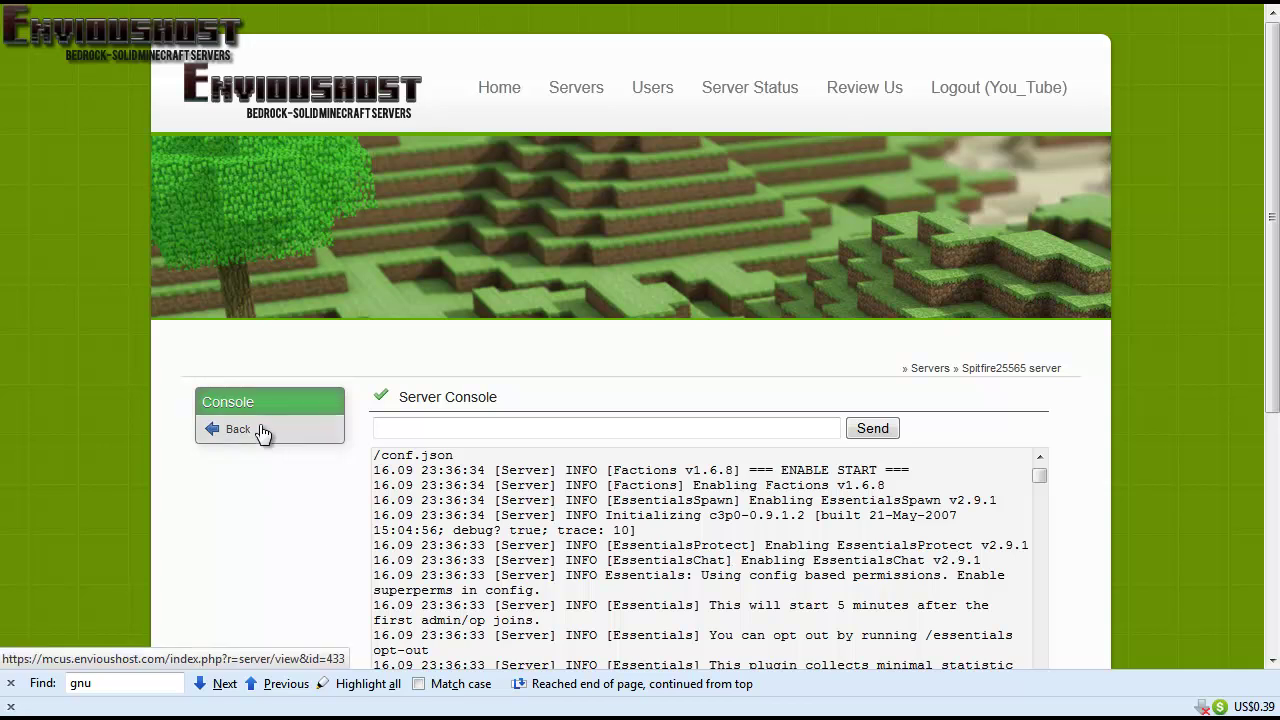
left_click_drag(720, 545, 830, 545)
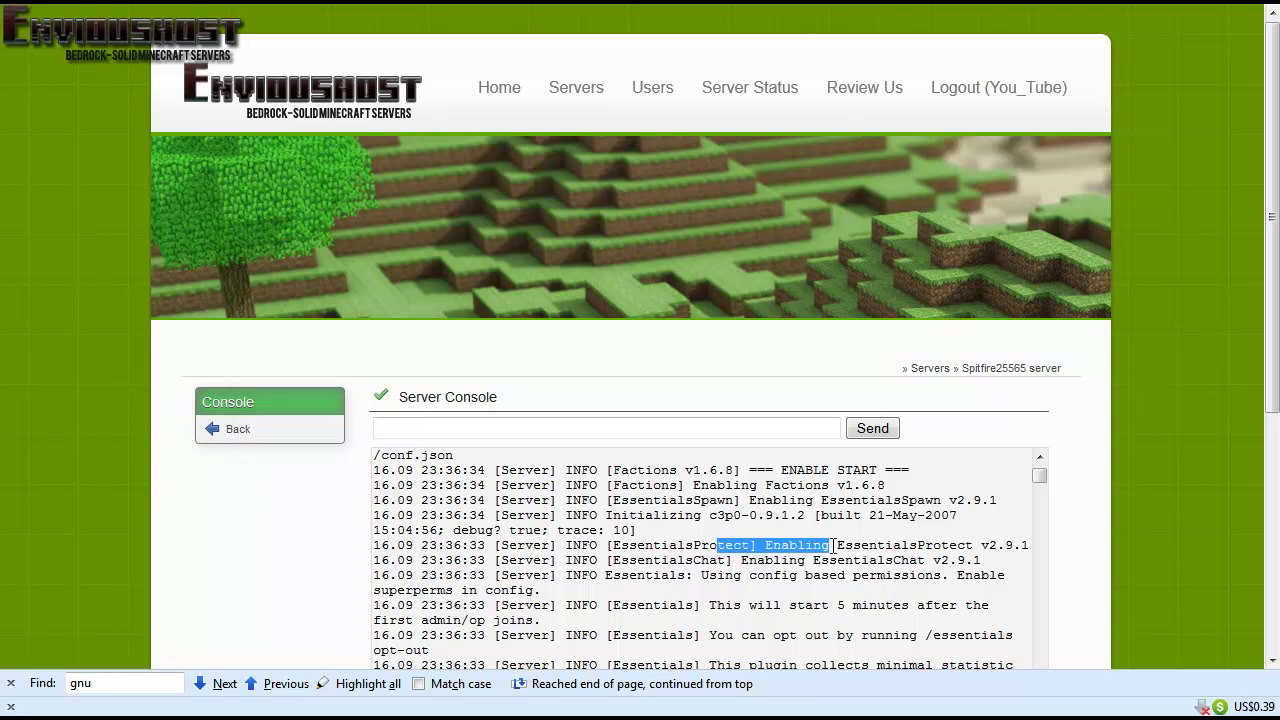
left_click_drag(748, 567, 842, 575)
left_click_drag(677, 605, 808, 603)
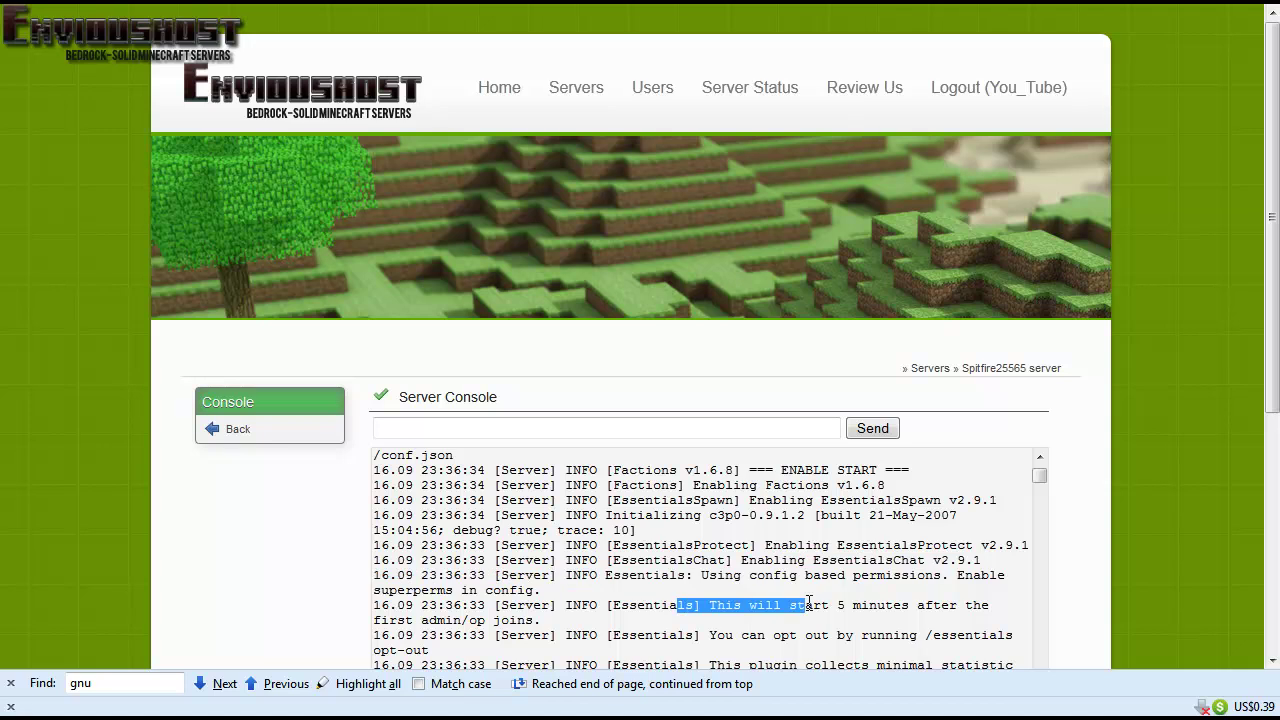
scroll(808, 603, "down", 1)
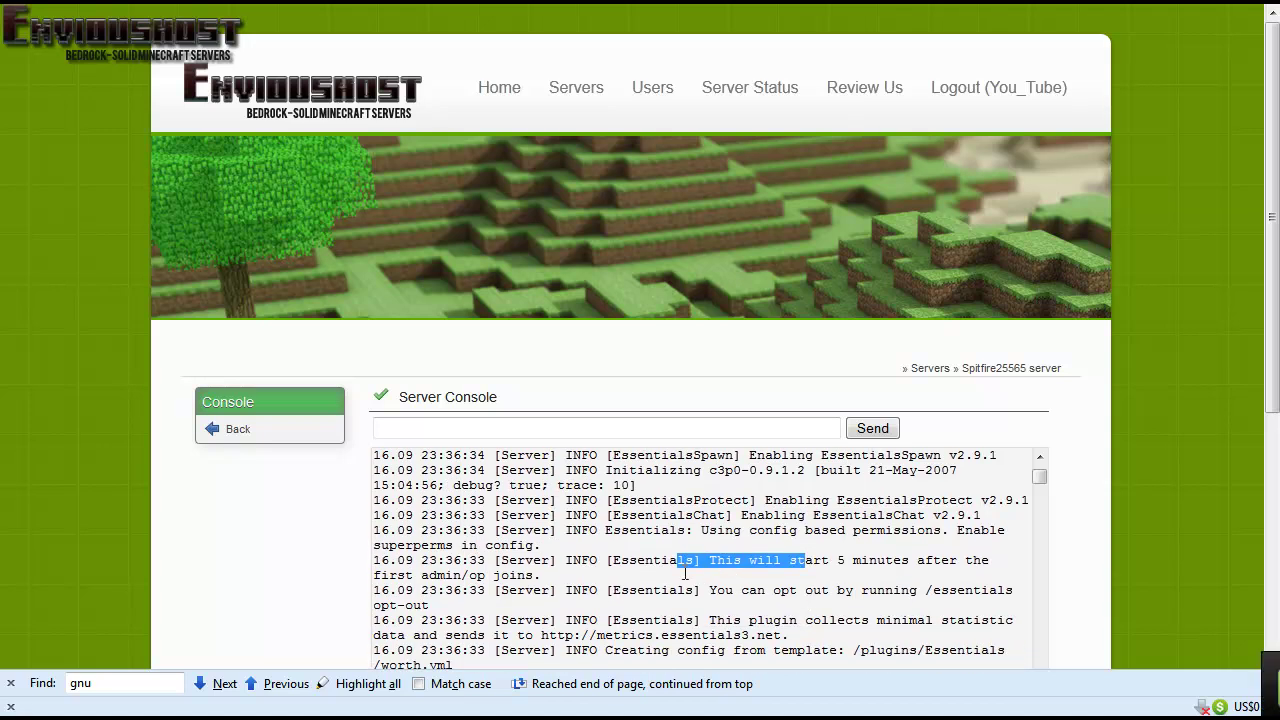
left_click_drag(661, 590, 763, 594)
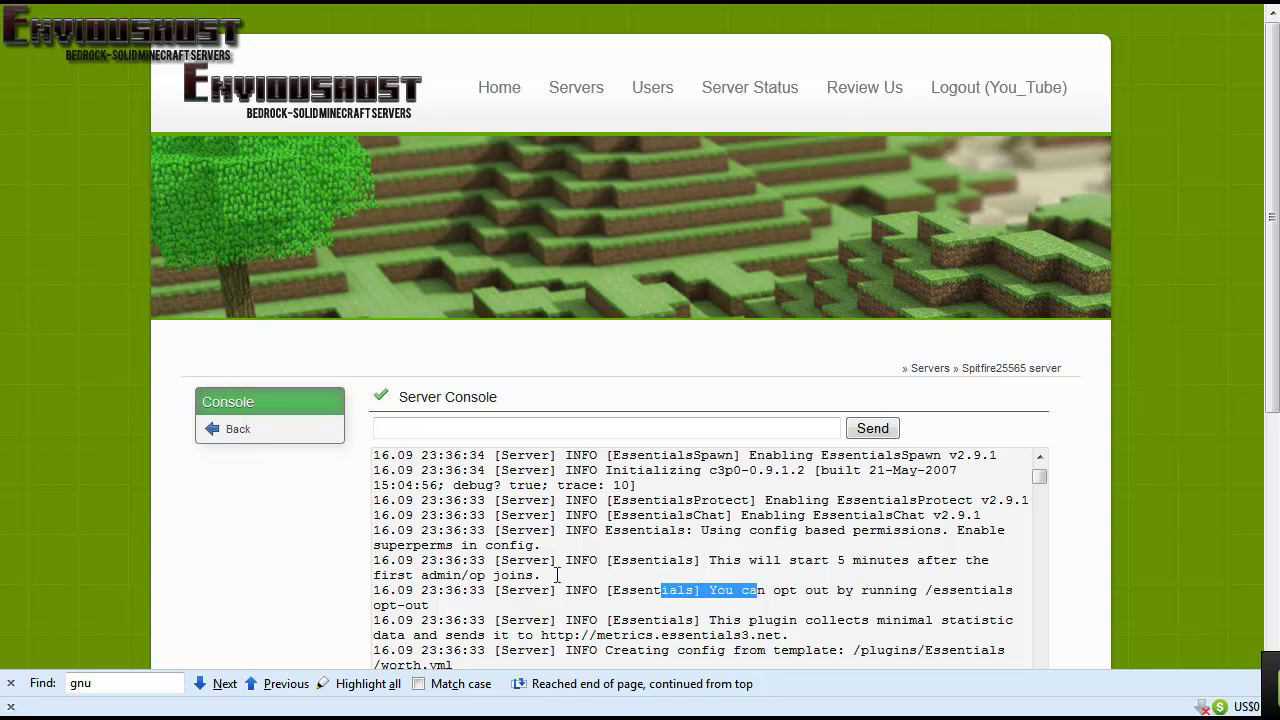
scroll(558, 617, "down", 1)
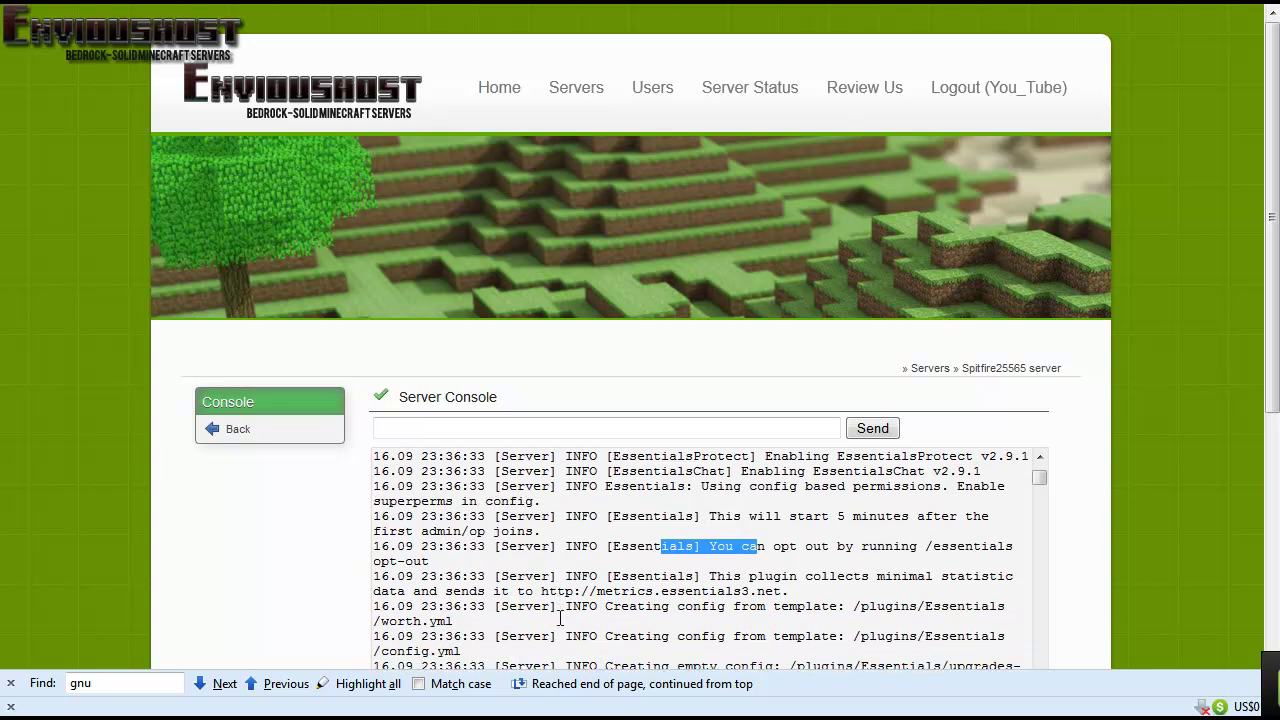
- Open the server's list of config files and examine the entries for the Essentials plugin, including worth.yml
left_click(260, 440)
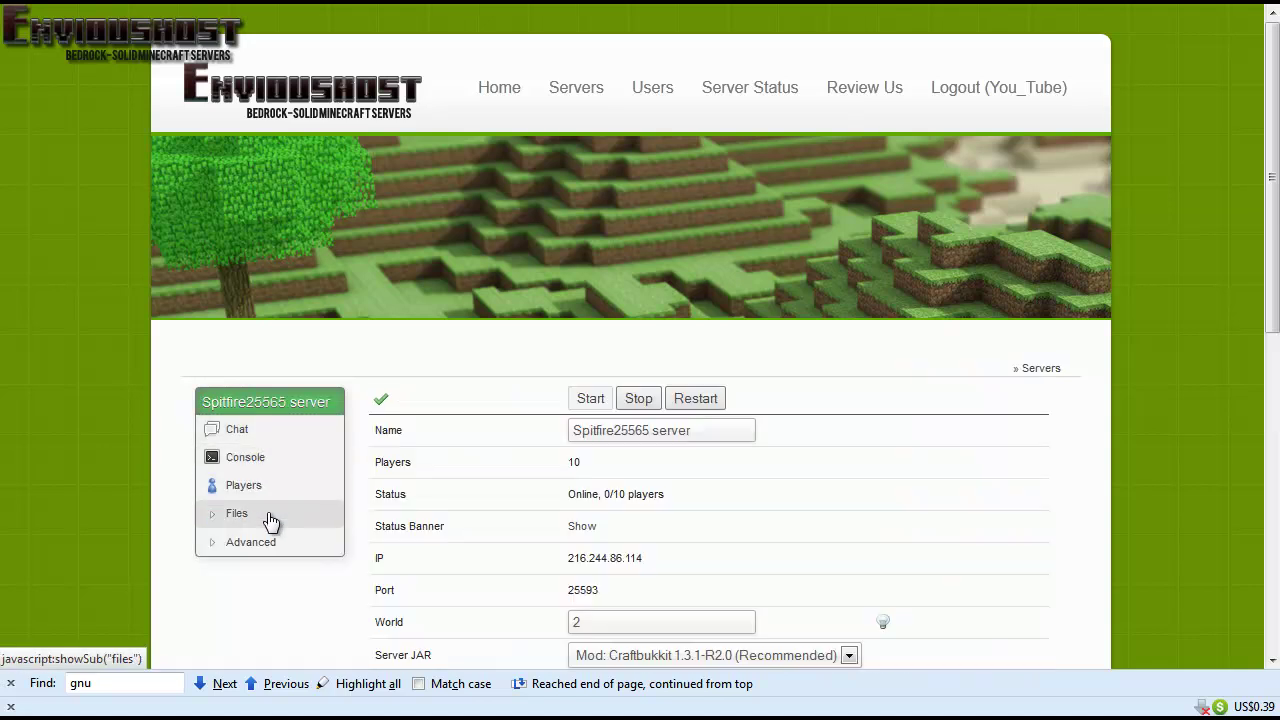
left_click(237, 513)
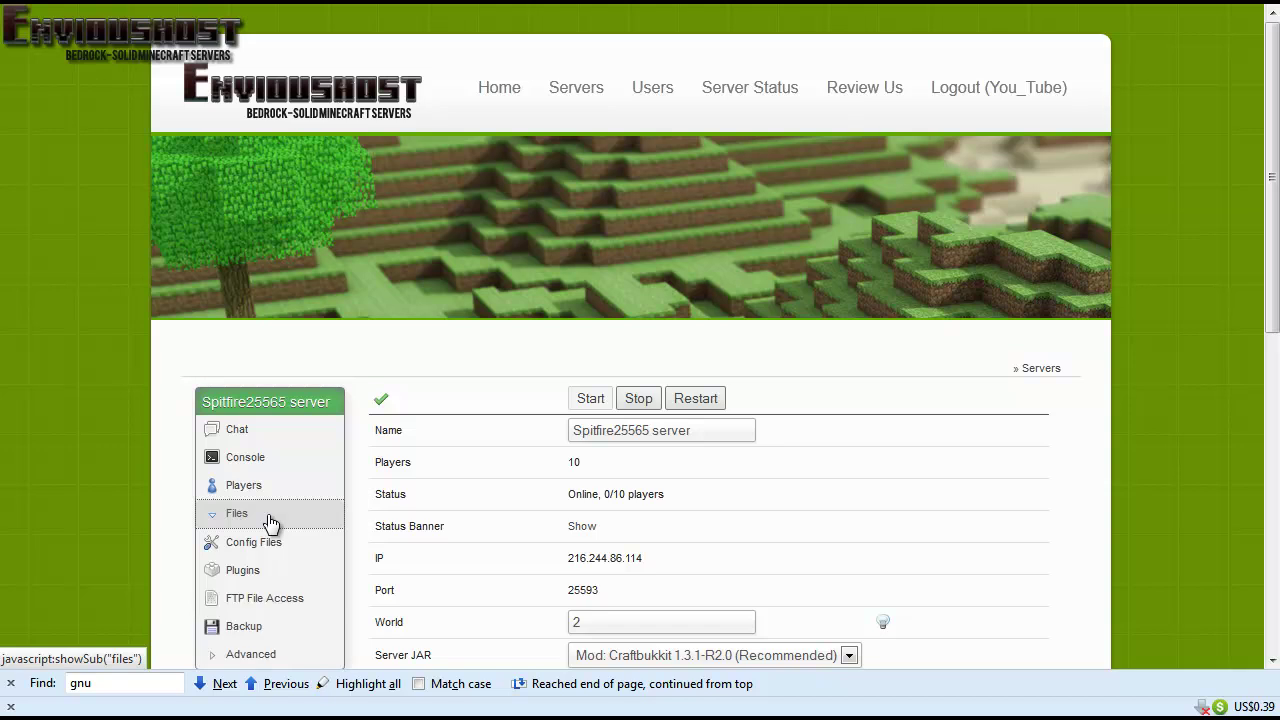
scroll(270, 522, "down", 2)
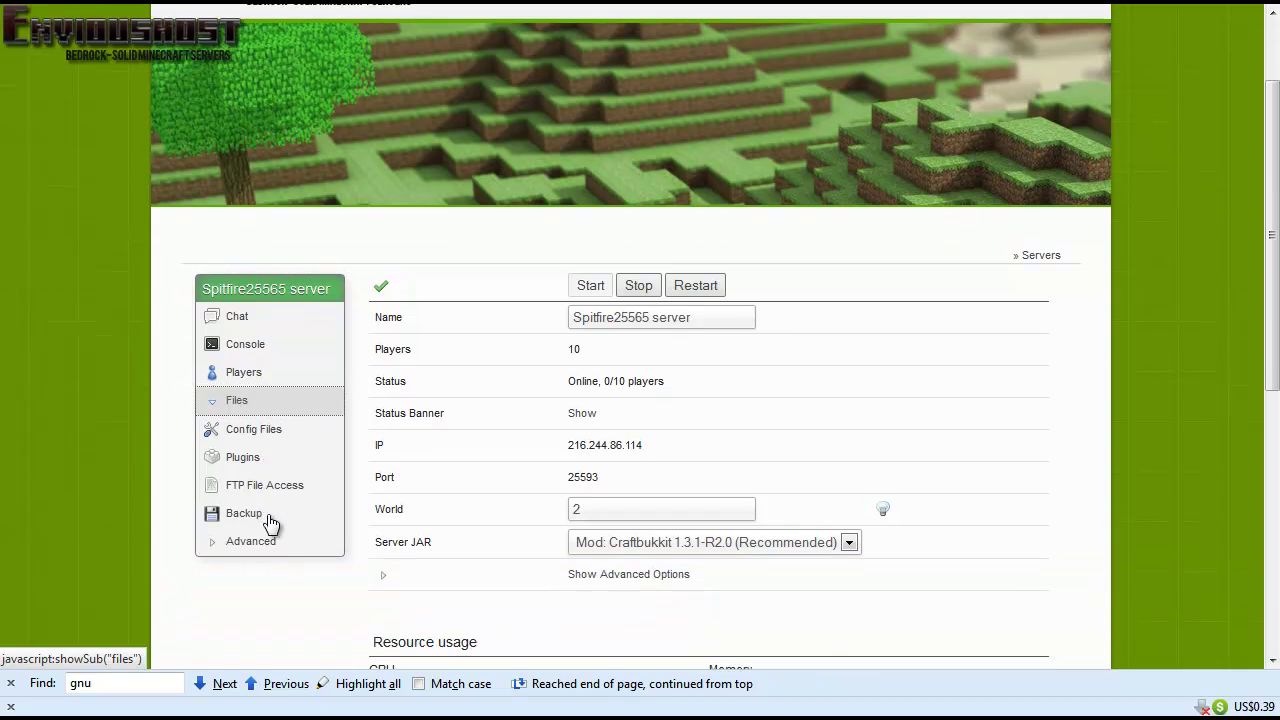
left_click(277, 443)
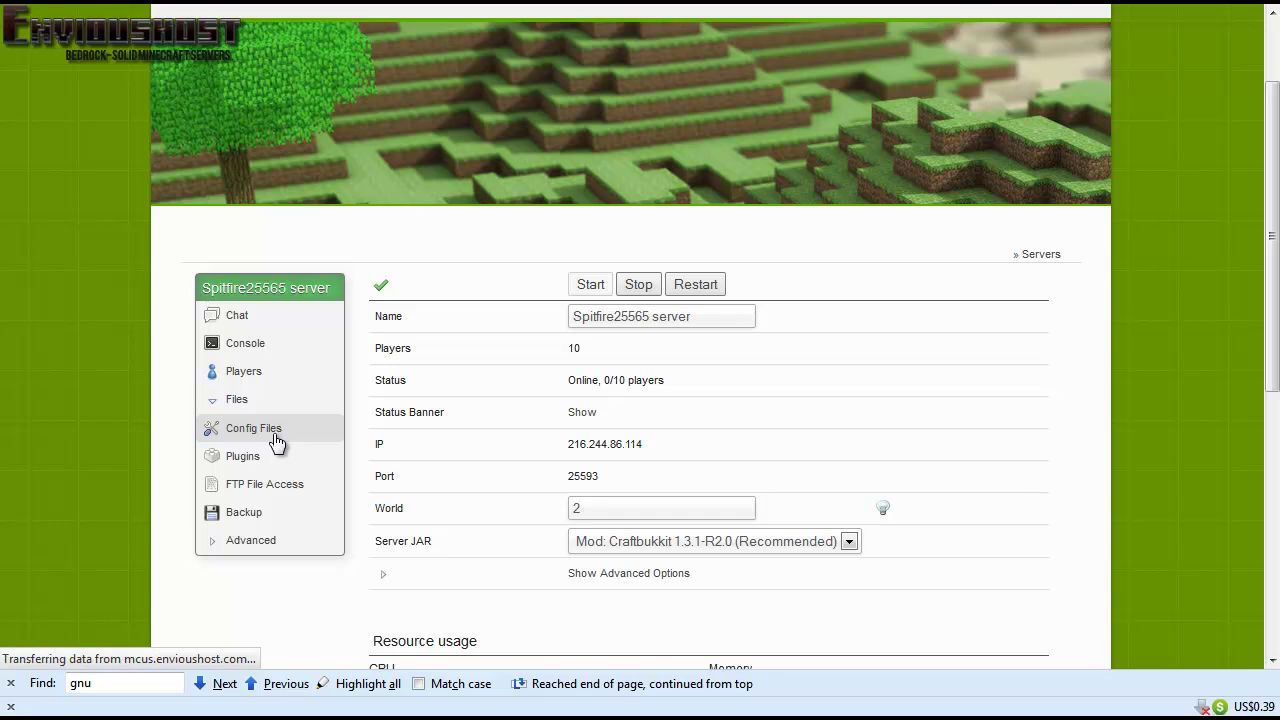
scroll(420, 517, "down", 2)
scroll(422, 516, "down", 2)
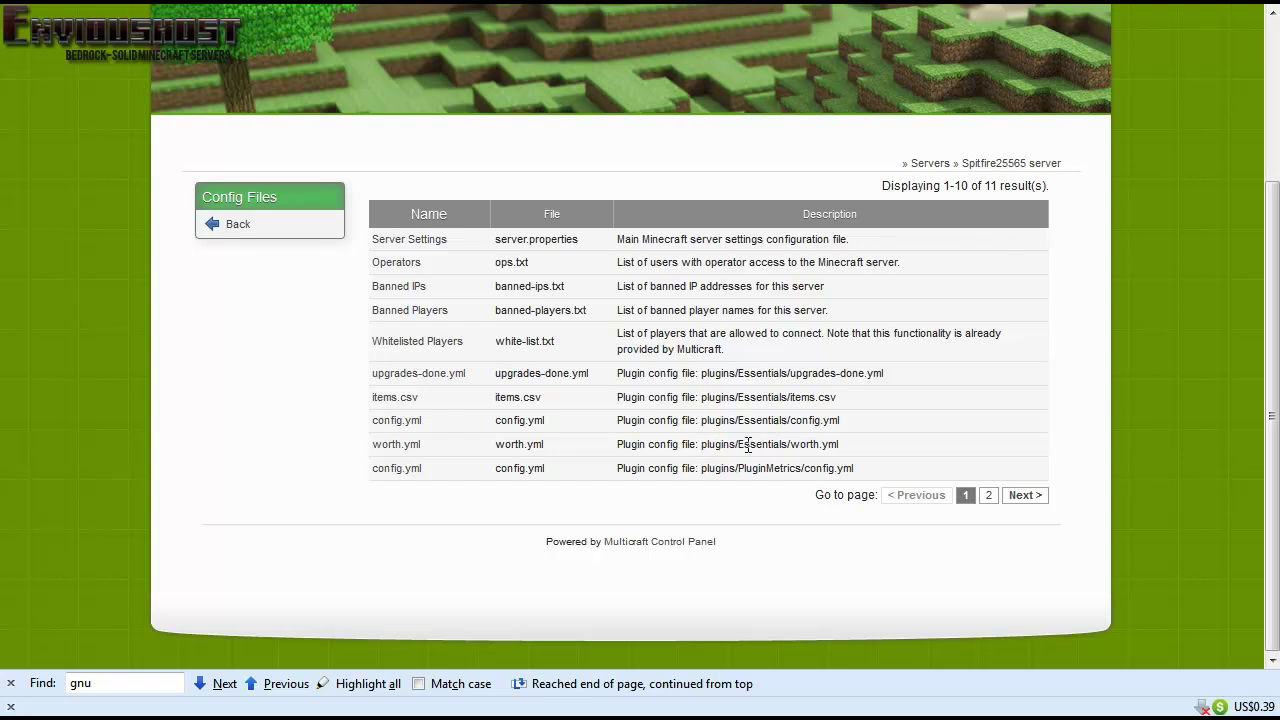
left_click_drag(744, 443, 840, 450)
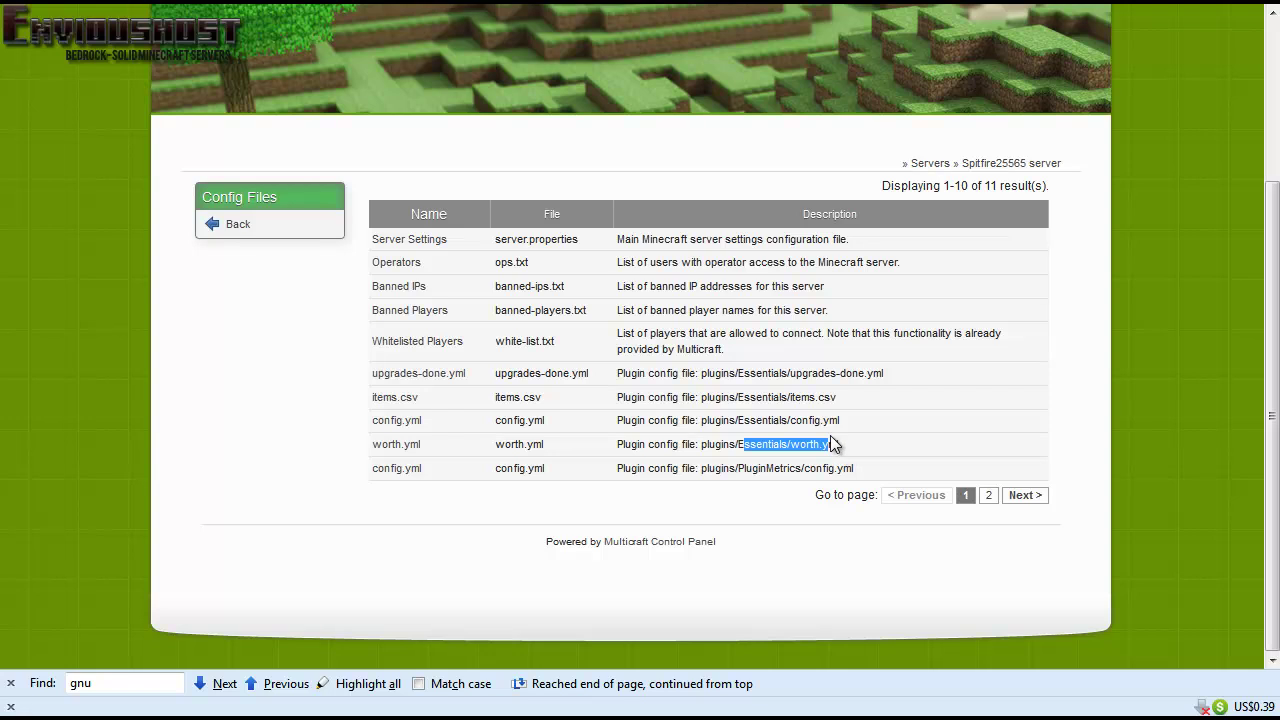
- Check page 2 of the config file list for the remaining plugin entries, and return to page 1
left_click(836, 446)
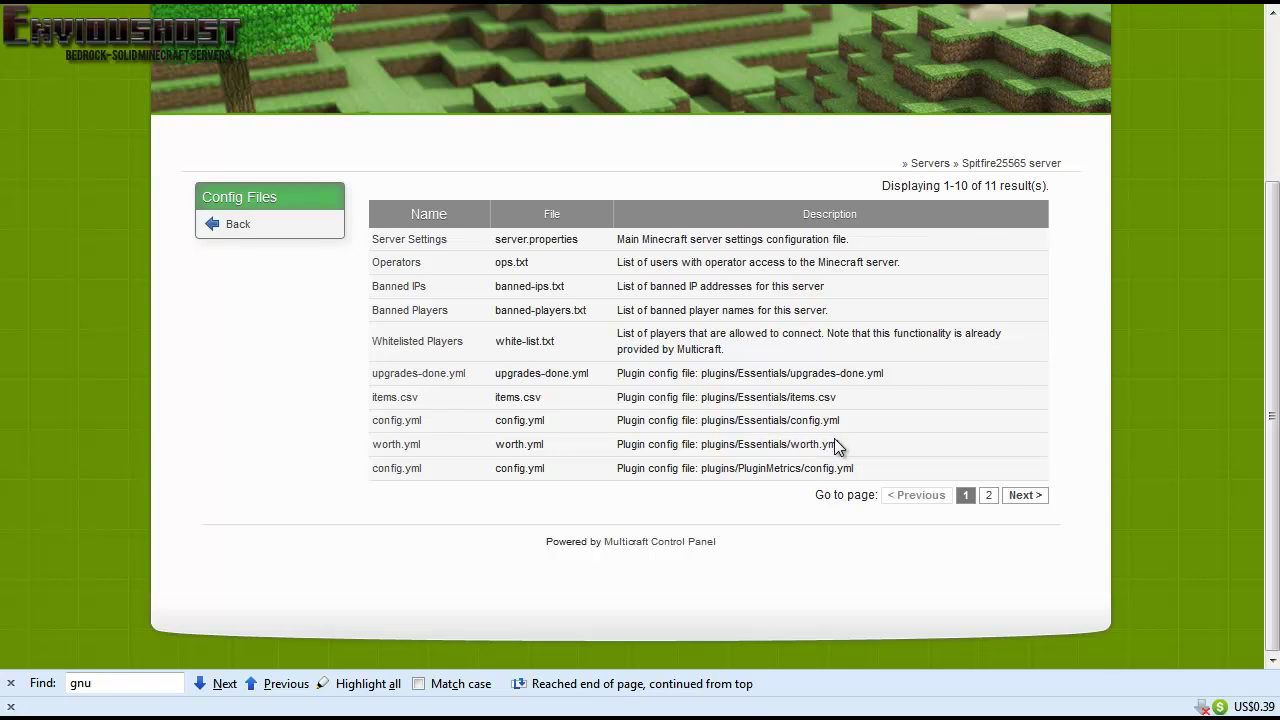
left_click(988, 496)
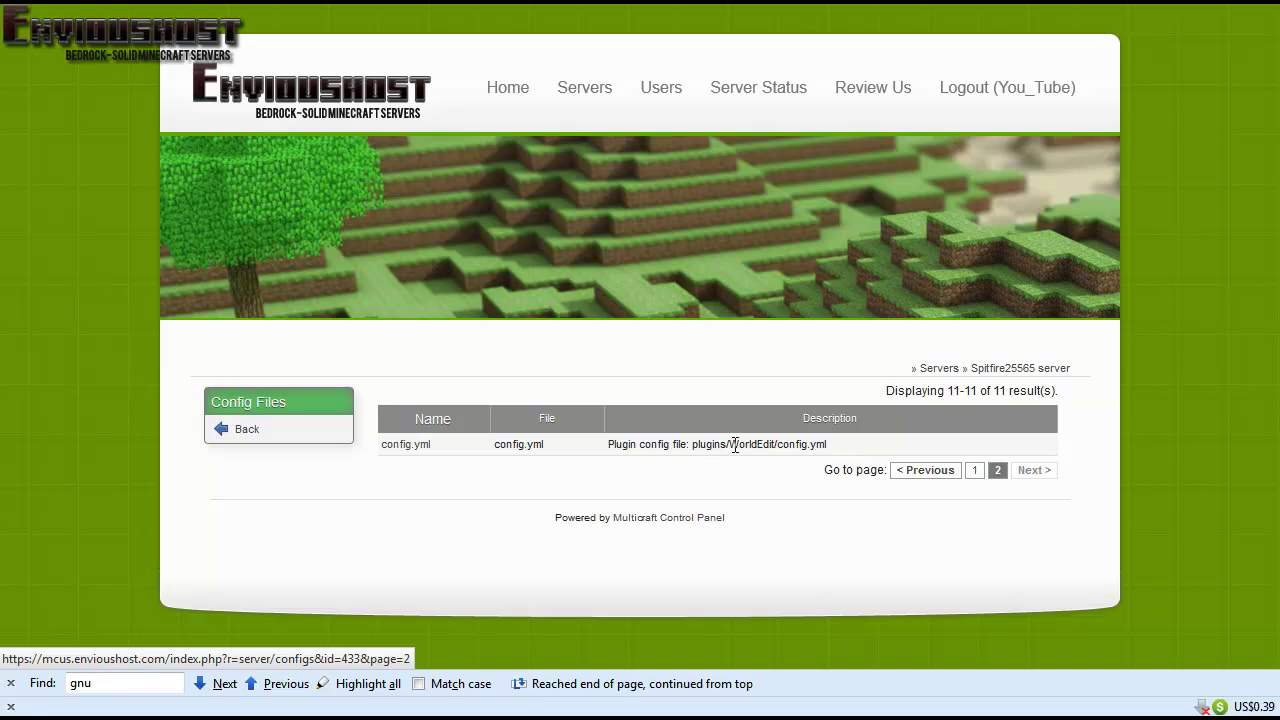
left_click(974, 472)
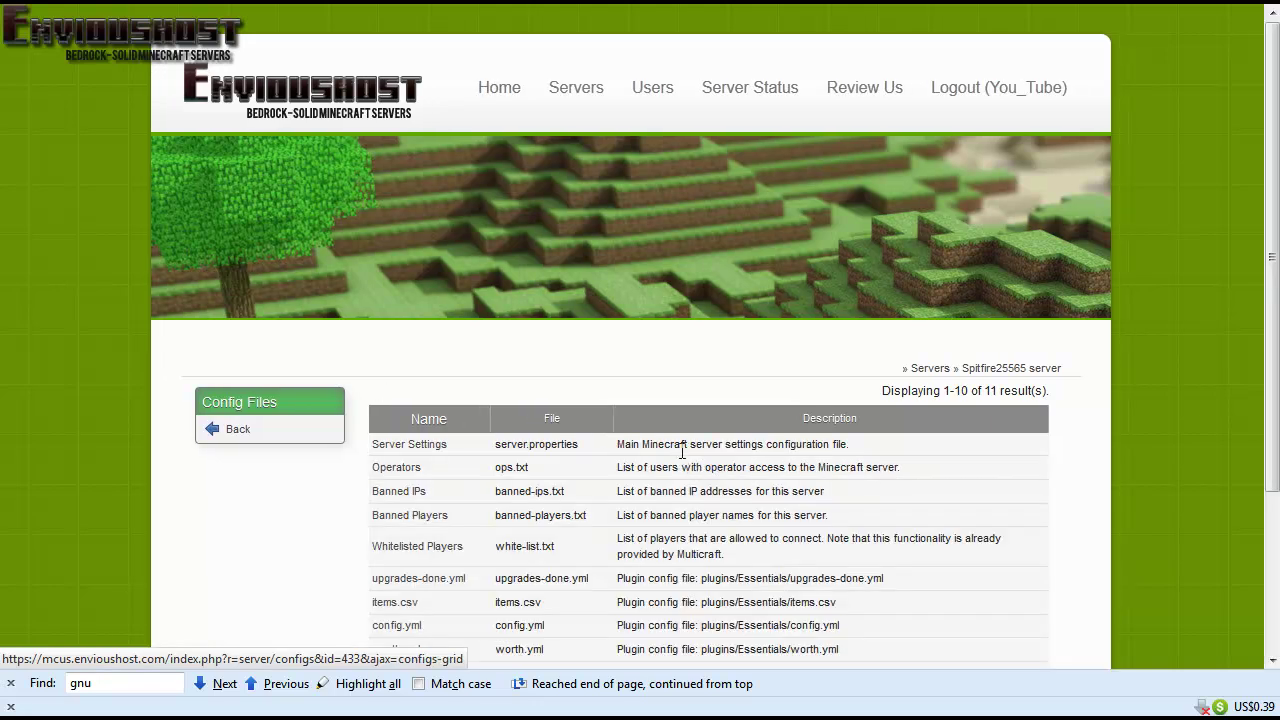
- Open the Essentials plugin's config.yml and examine the # comment lines in its Notes section
scroll(640, 515, "down", 2)
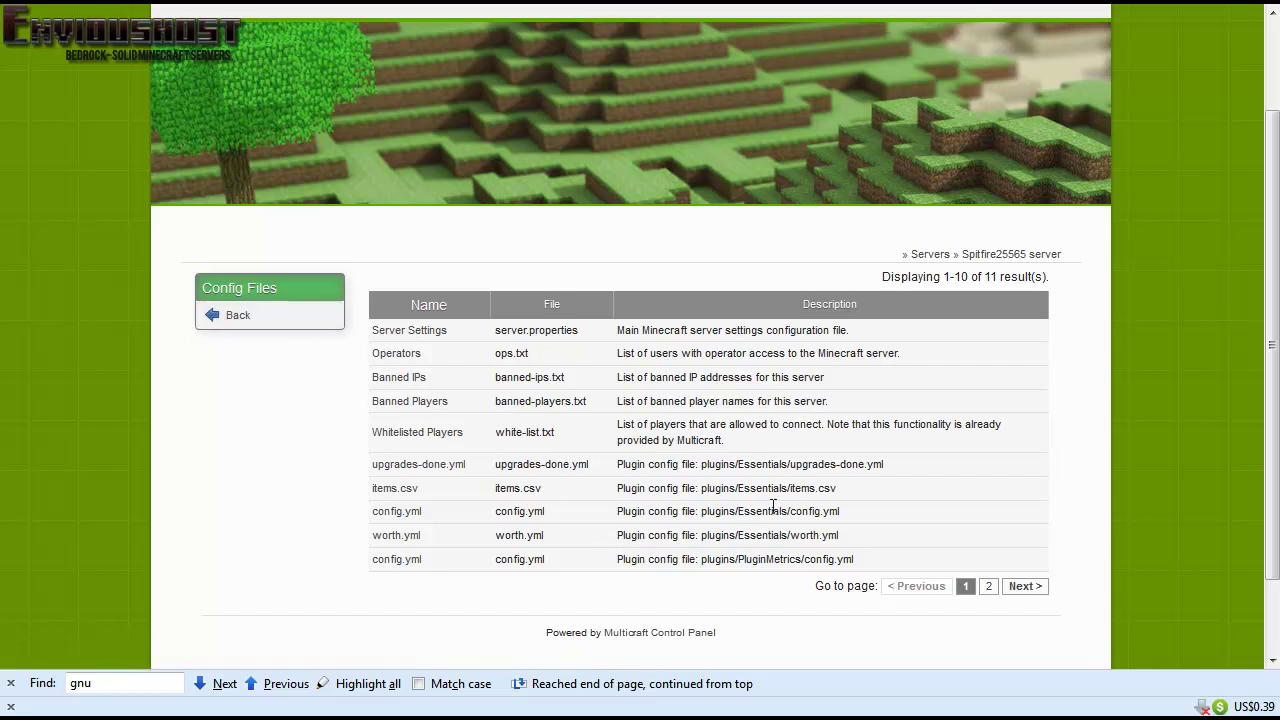
left_click_drag(738, 511, 615, 515)
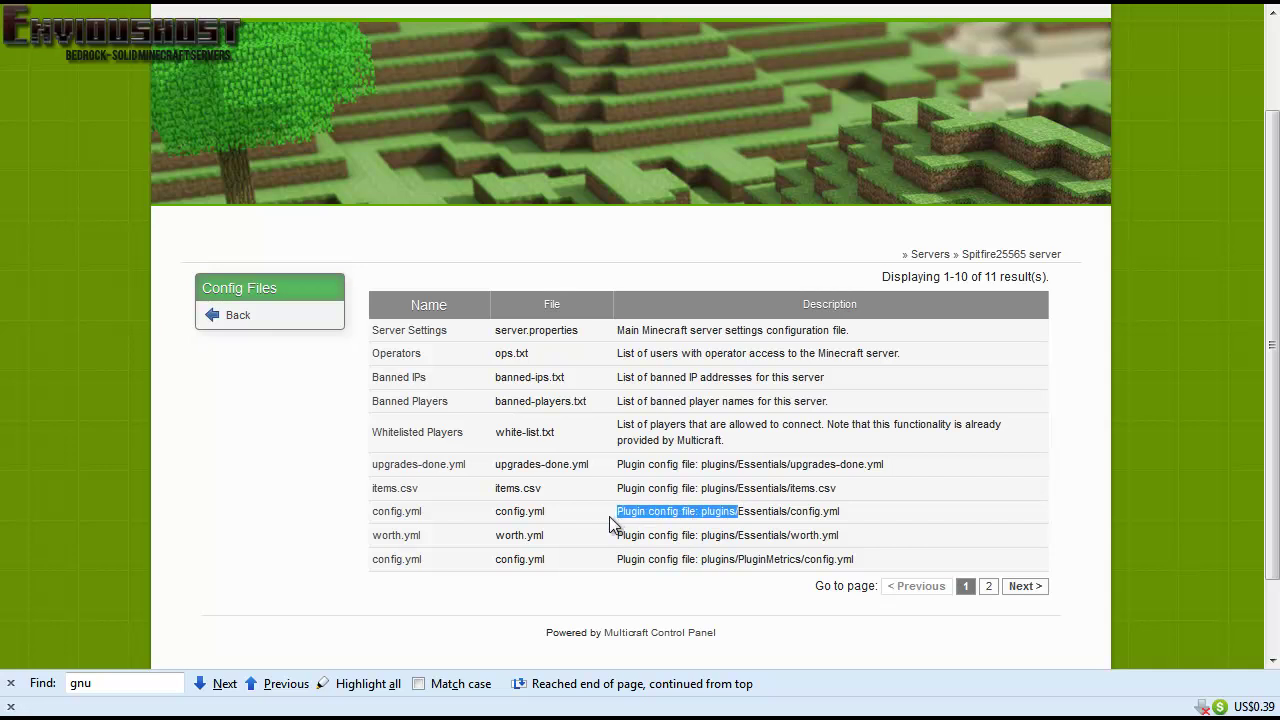
left_click(398, 517)
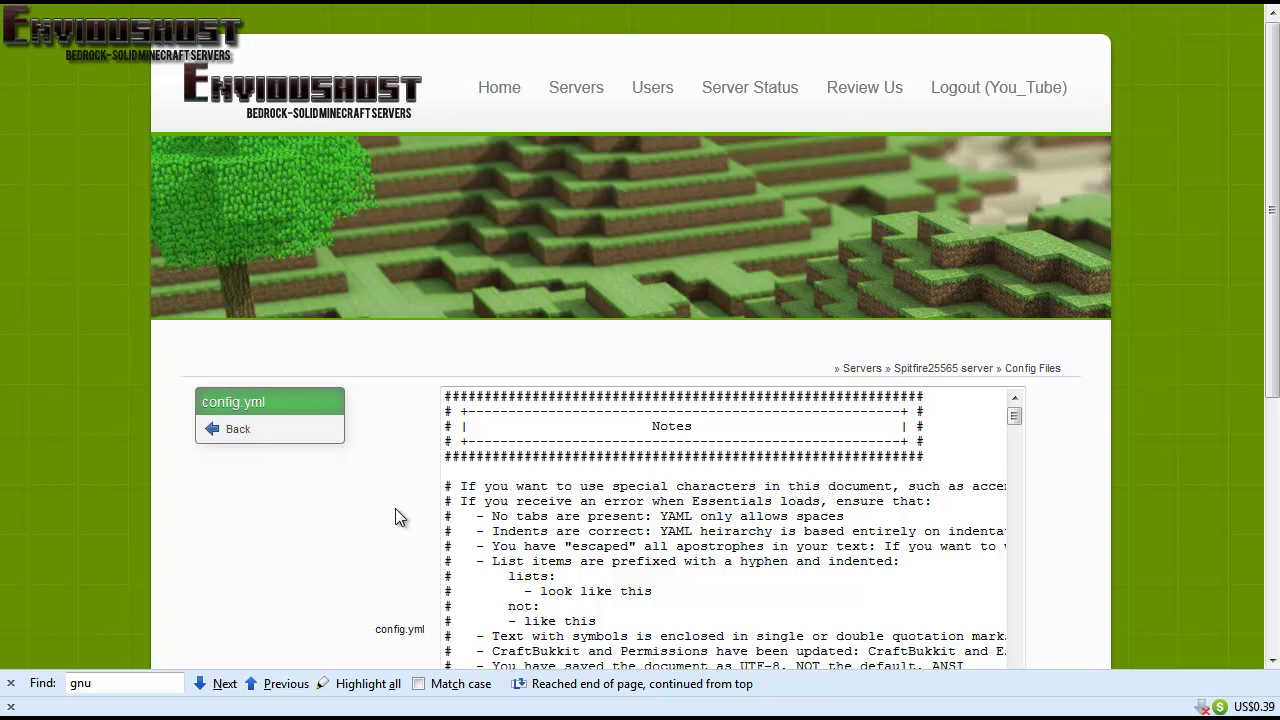
scroll(576, 528, "down", 2)
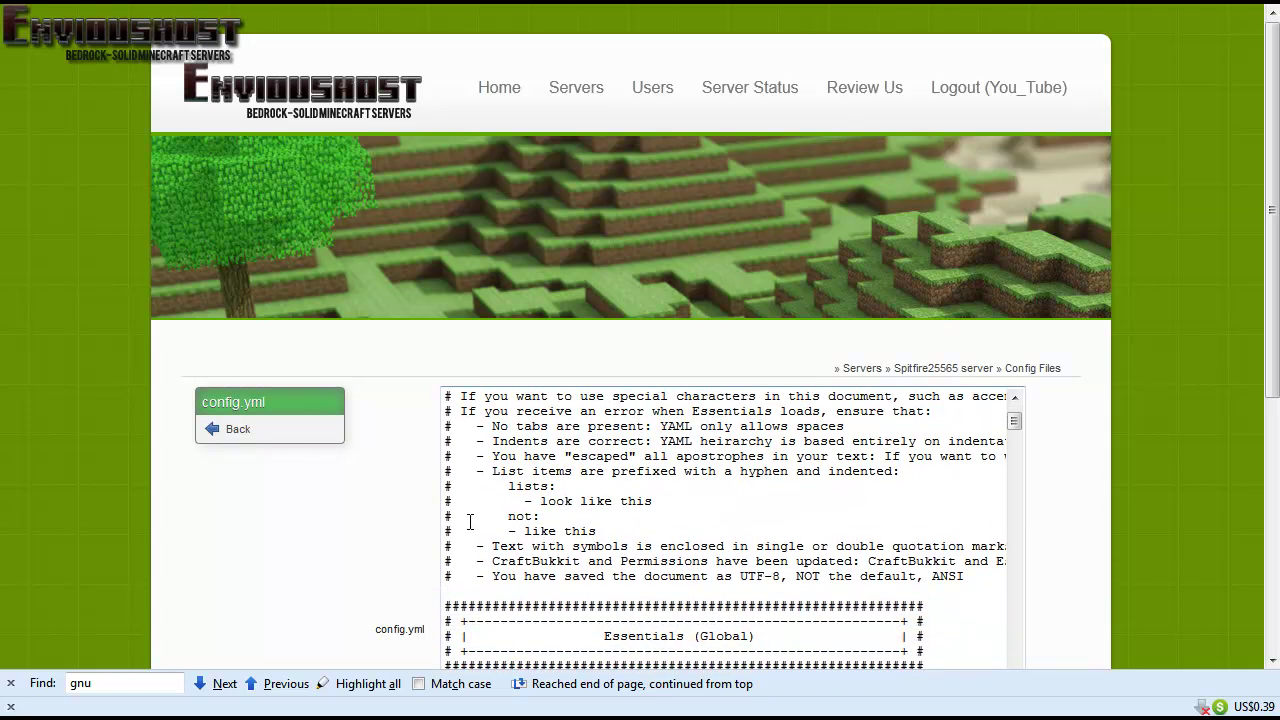
left_click(452, 488)
mouse_move(452, 488)
left_mouse_down()
mouse_move(440, 488)
mouse_move(442, 471)
left_mouse_up()
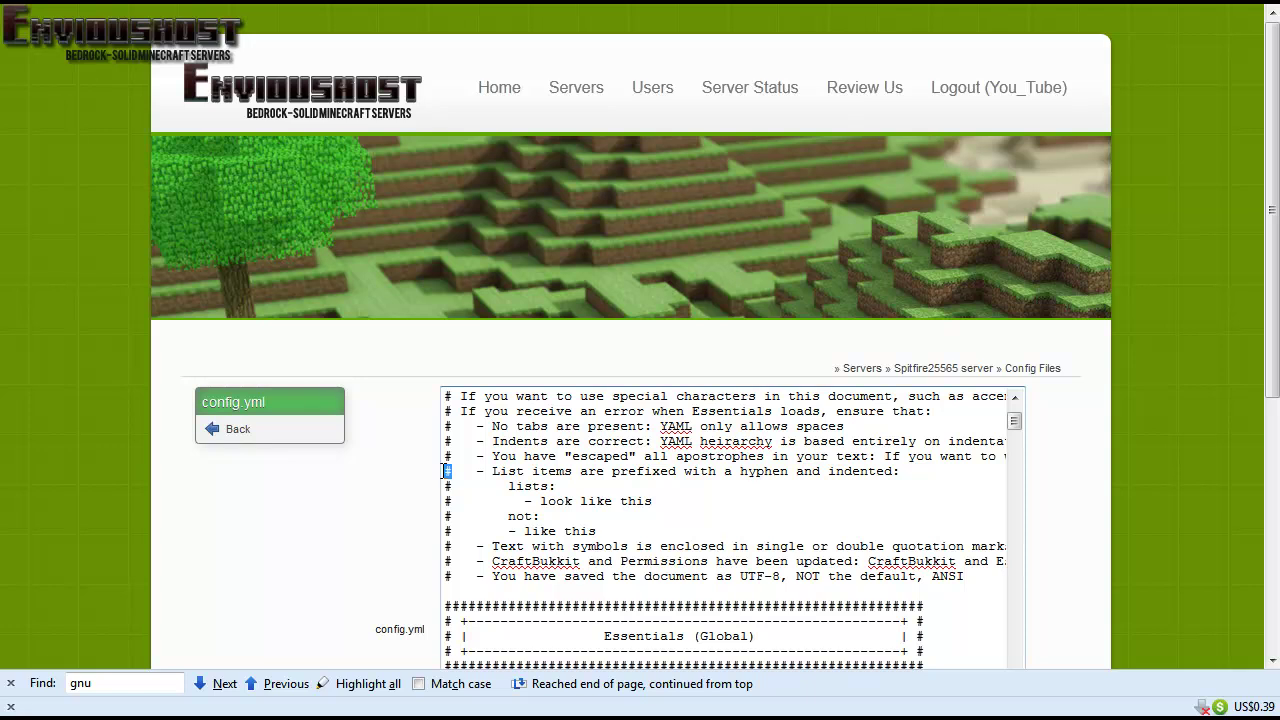
scroll(461, 490, "up", 2)
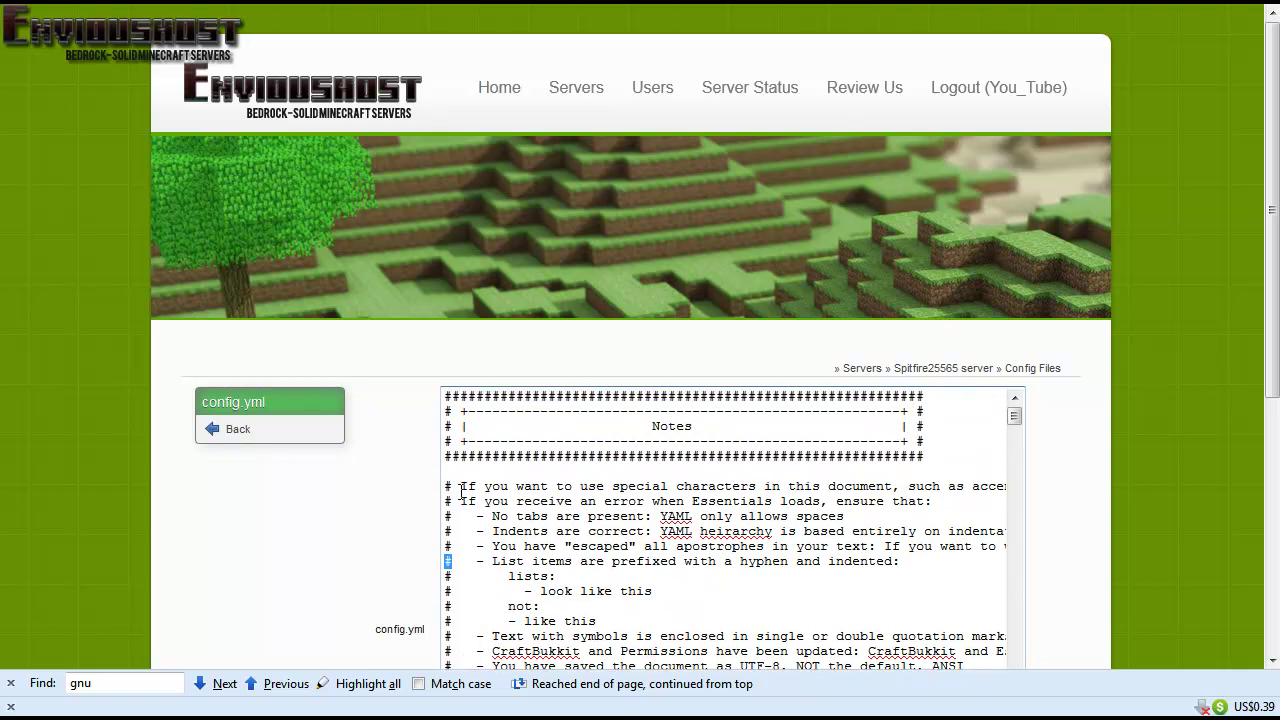
- Examine the Essentials (Global) section of config.yml, including the color code comment above ops-name-color
scroll(461, 490, "down", 3)
scroll(461, 490, "down", 2)
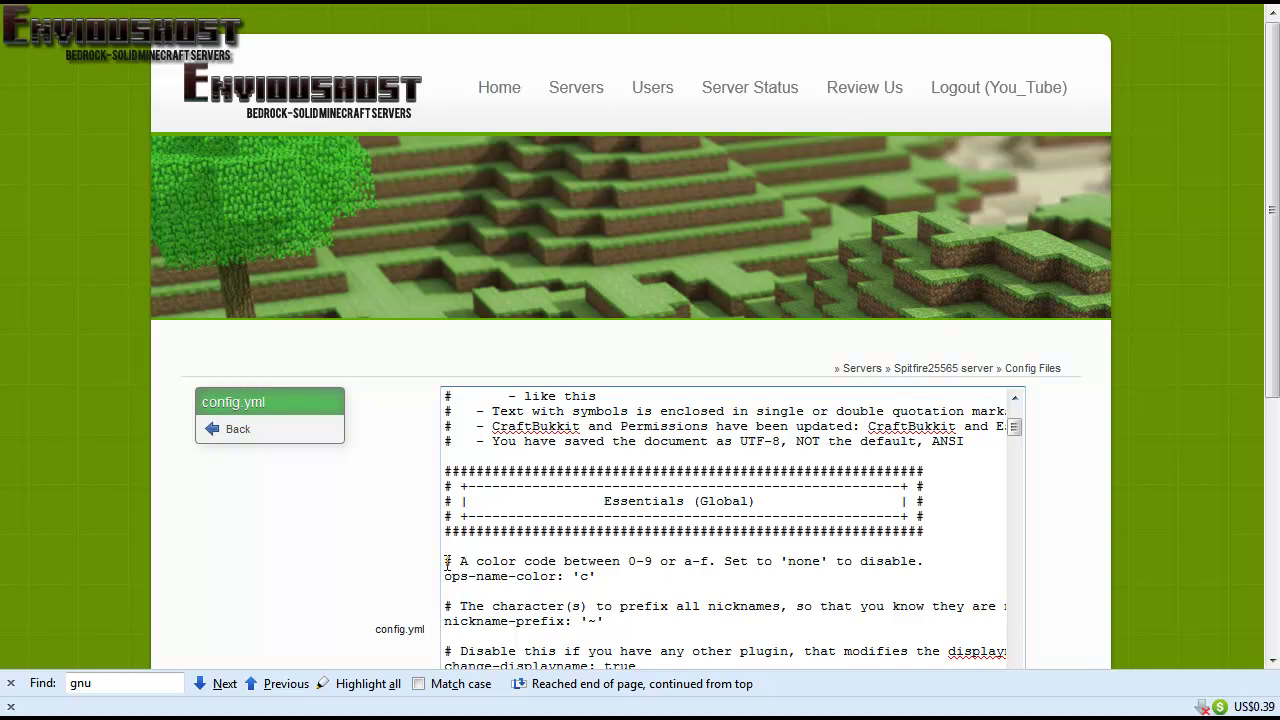
left_click_drag(445, 562, 914, 555)
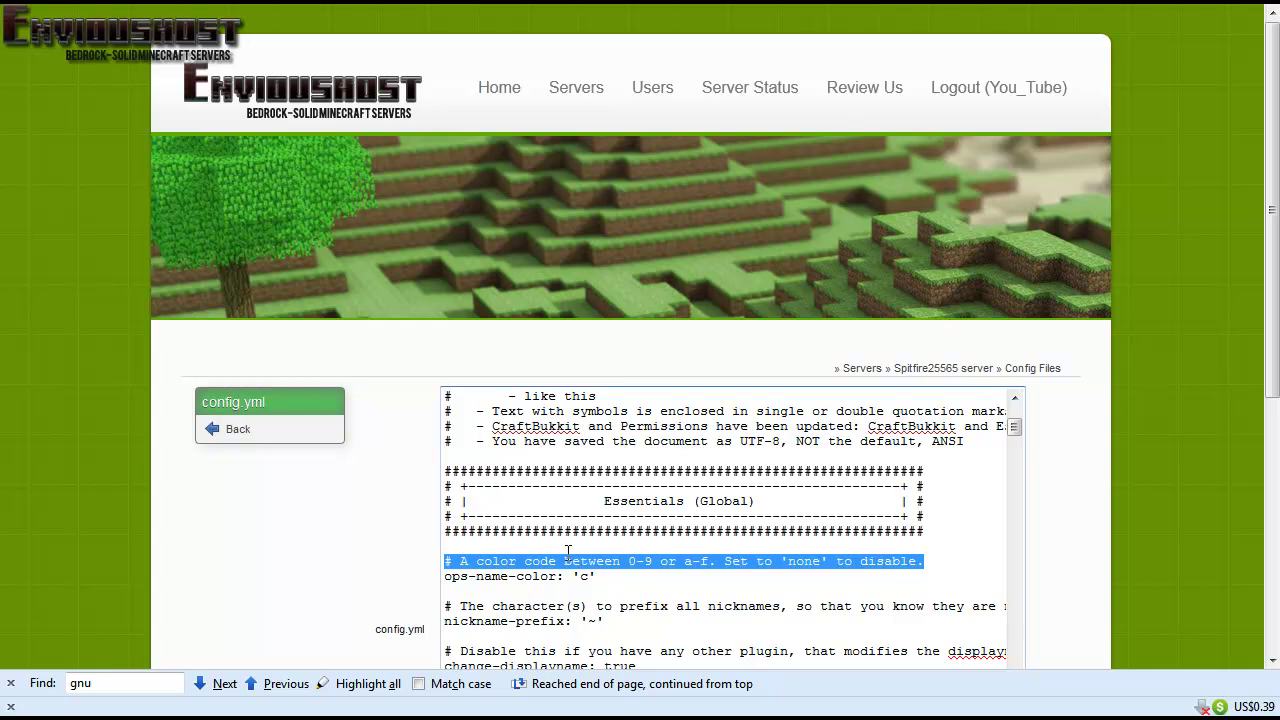
scroll(524, 588, "down", 1)
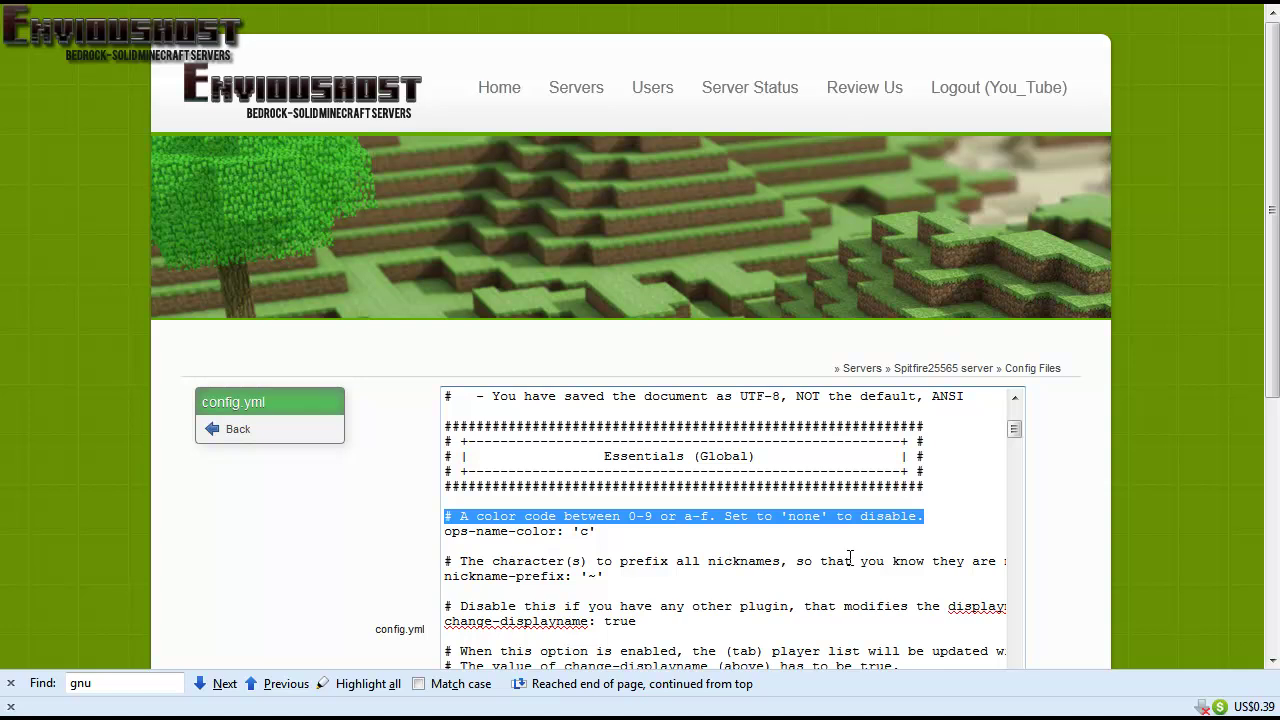
scroll(524, 570, "down", 1)
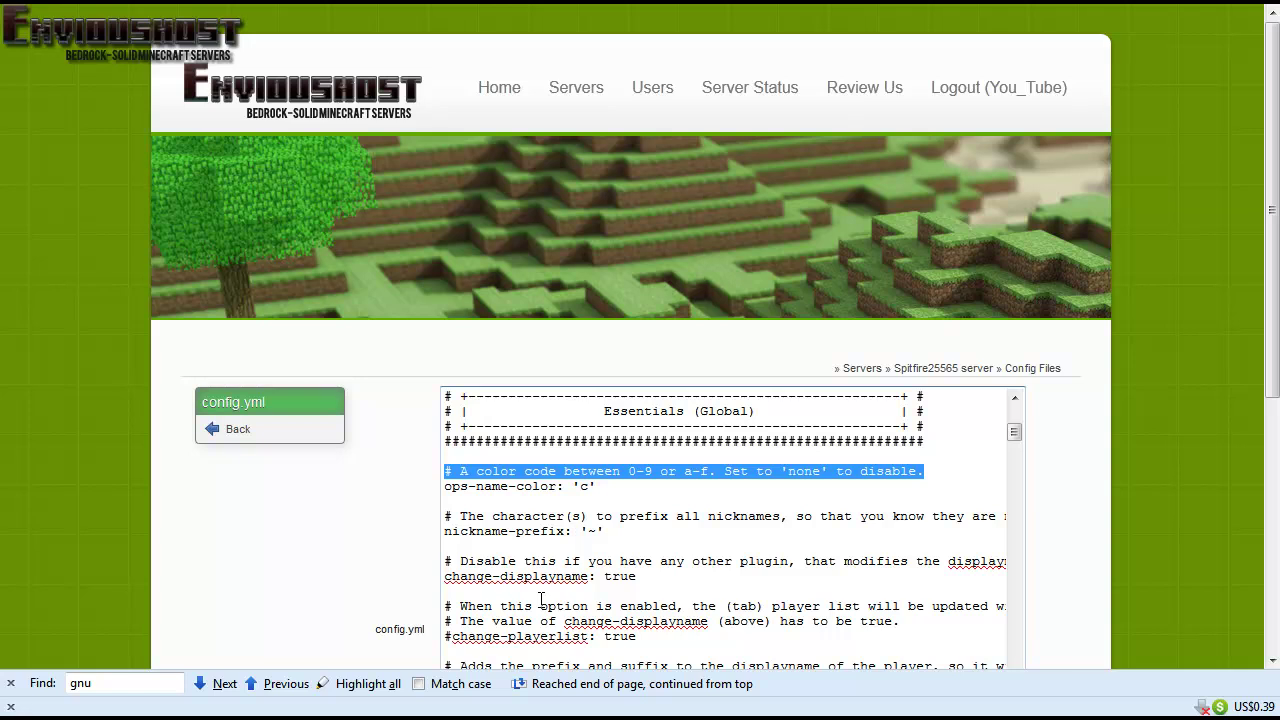
- Look through the rest of the Essentials config.yml, from the display name and teleport settings to the command list, and save the file
scroll(541, 598, "down", 5)
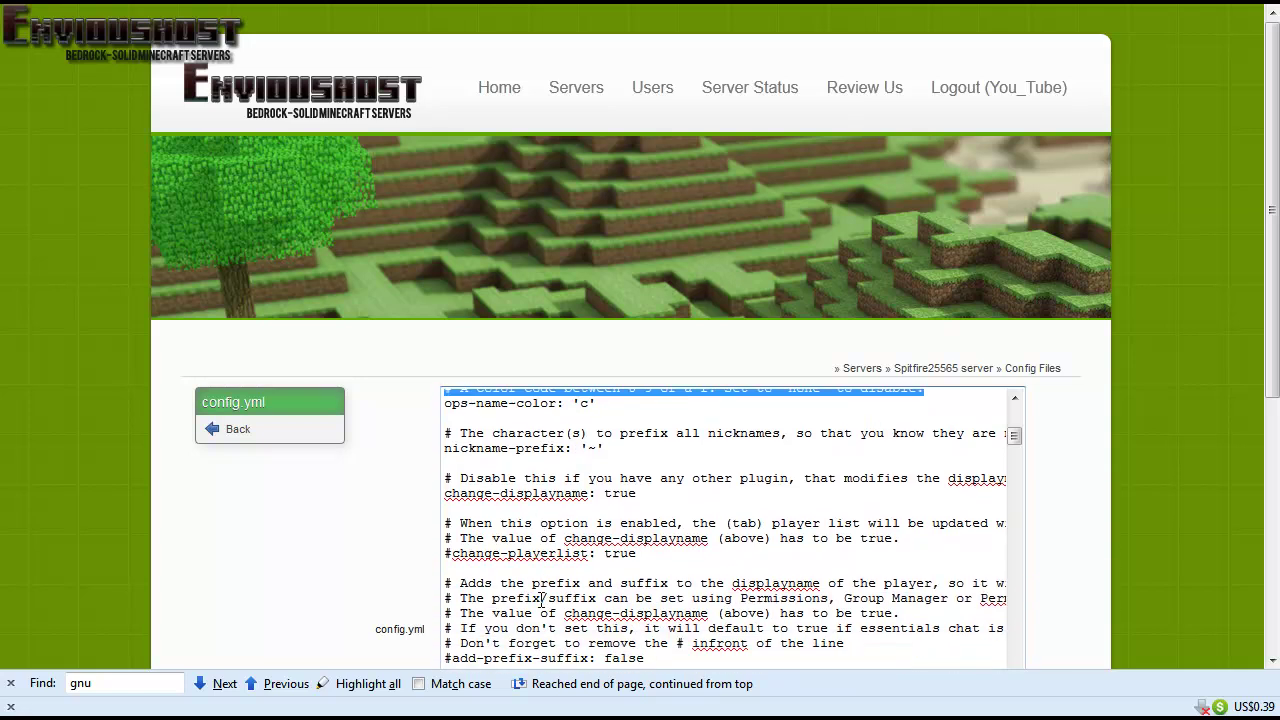
scroll(541, 598, "down", 1)
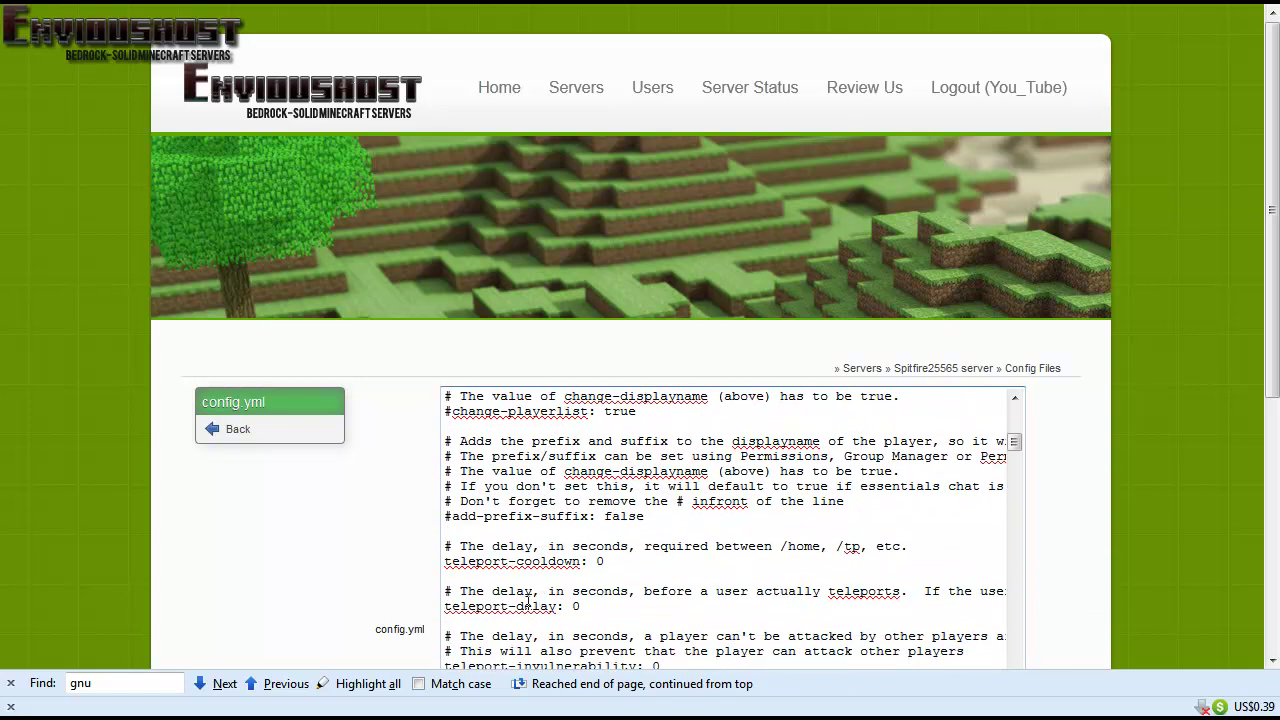
scroll(527, 598, "down", 7)
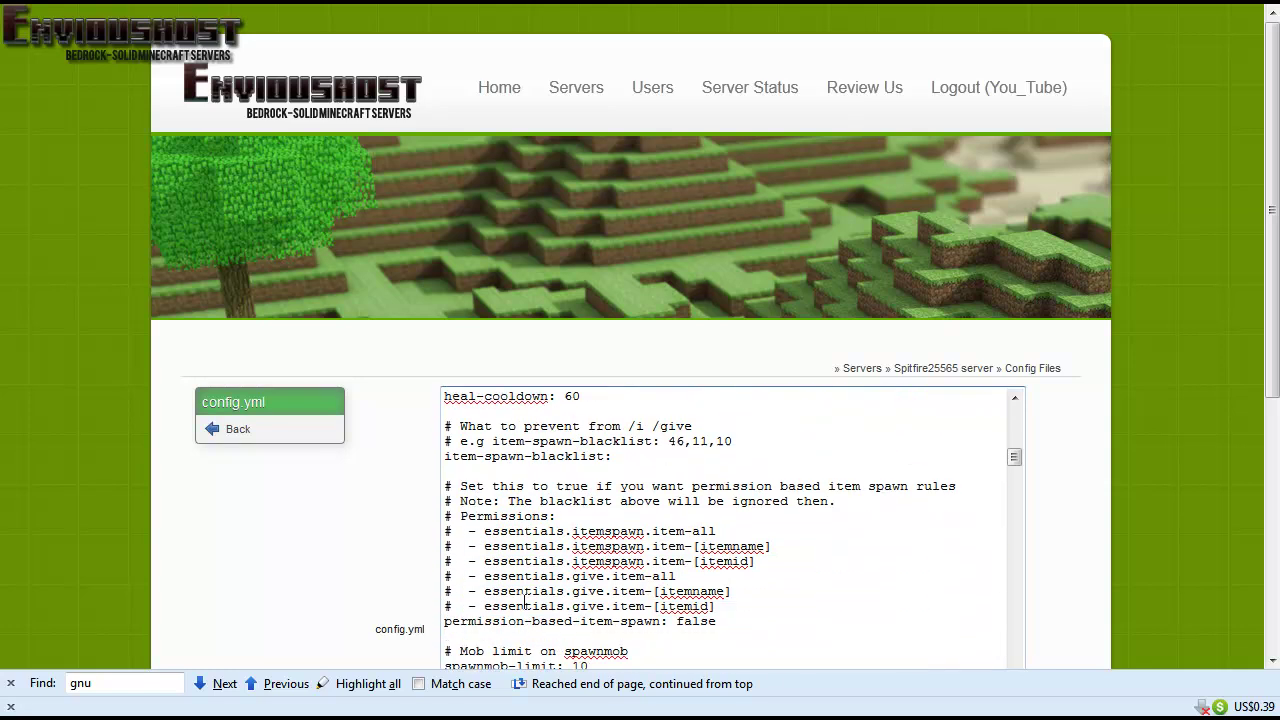
scroll(525, 599, "down", 3)
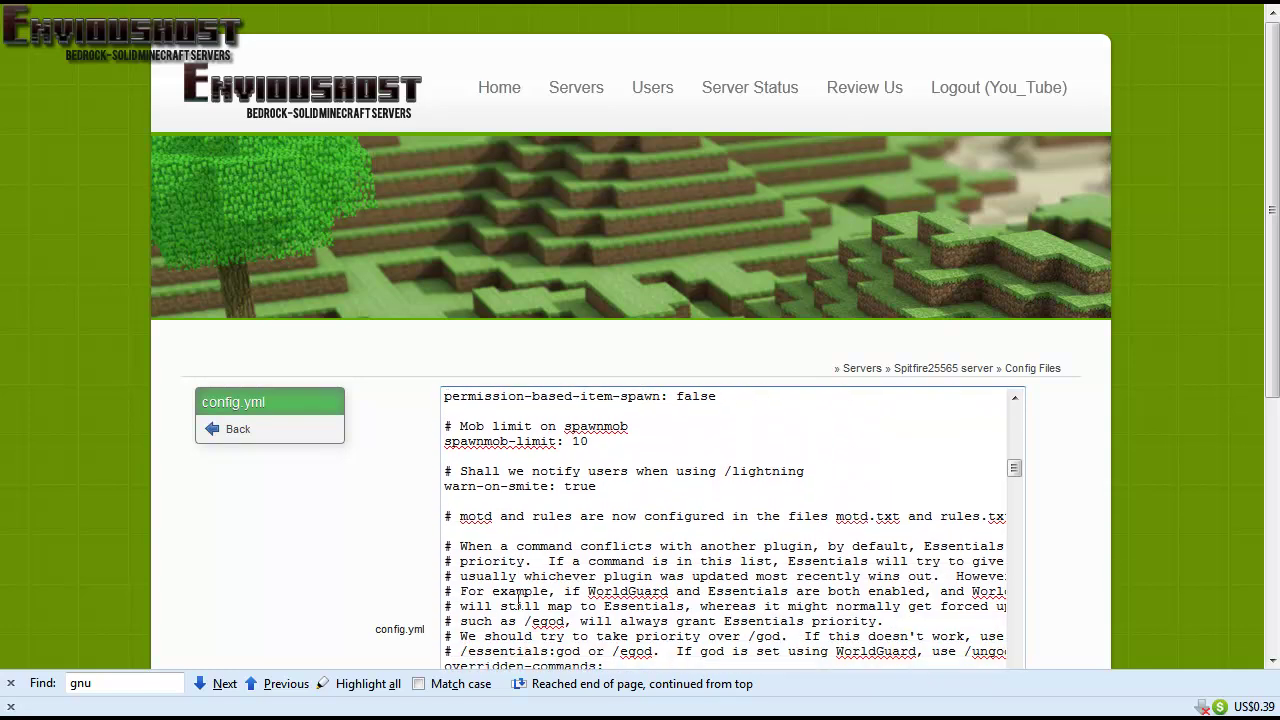
scroll(519, 604, "down", 15)
scroll(367, 582, "down", 3)
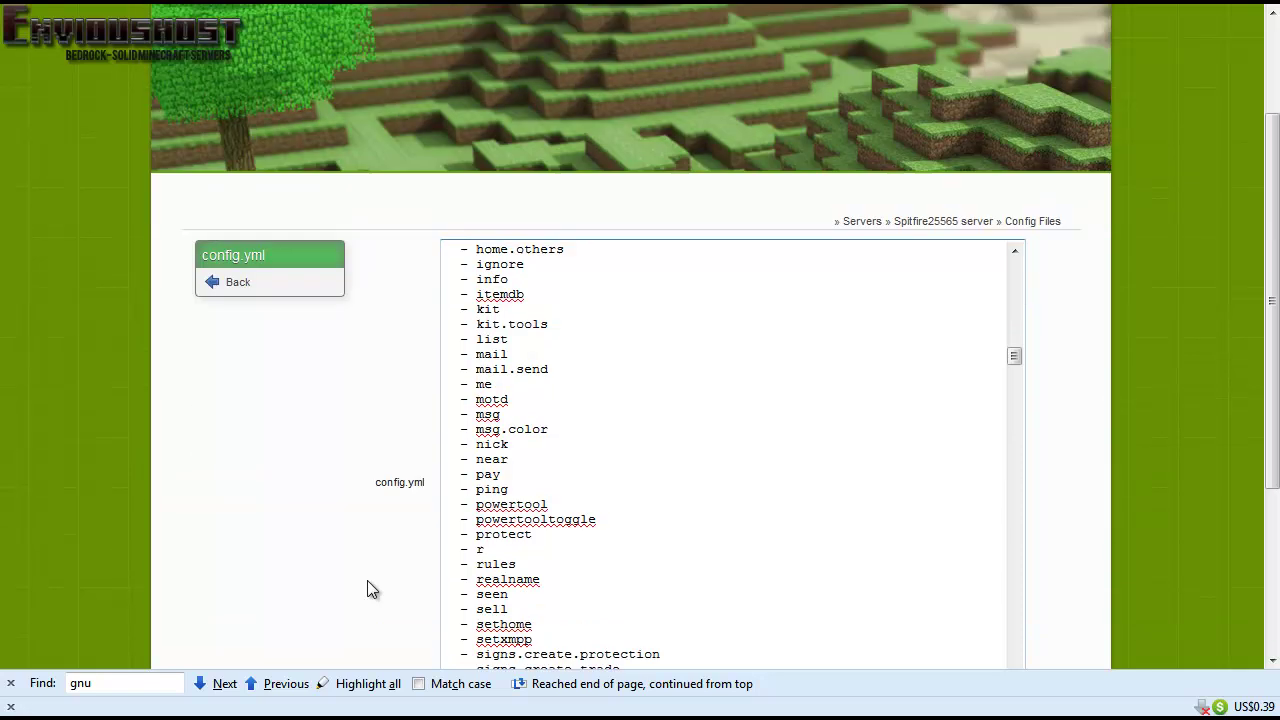
scroll(367, 588, "down", 5)
left_click(549, 497)
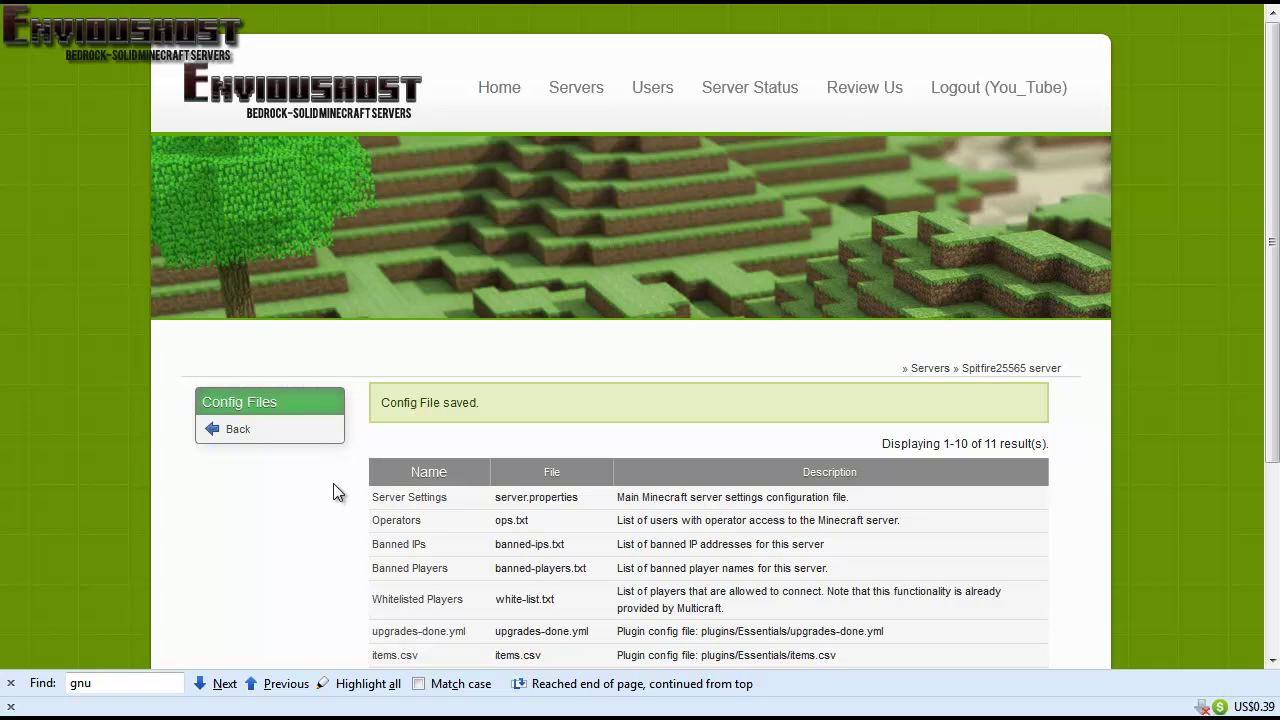
- Return to the server's overview page, restart the server, and check its status and resource usage
scroll(337, 492, "down", 2)
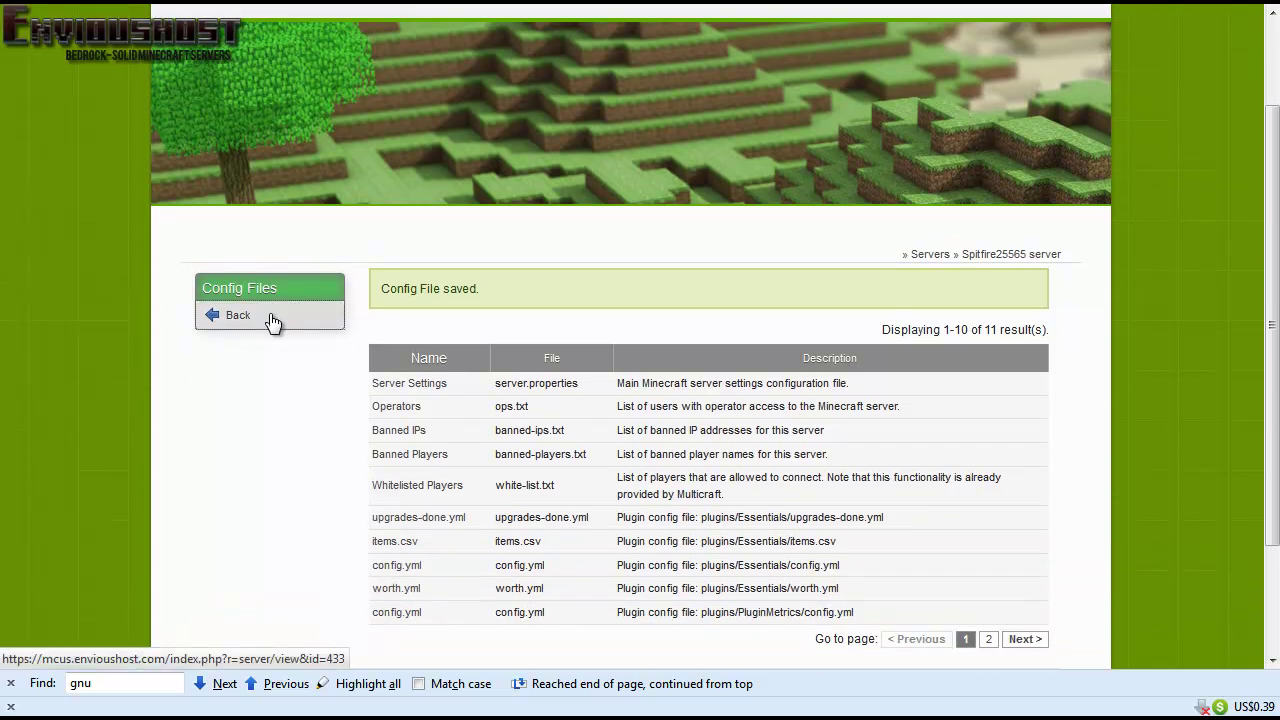
left_click(272, 320)
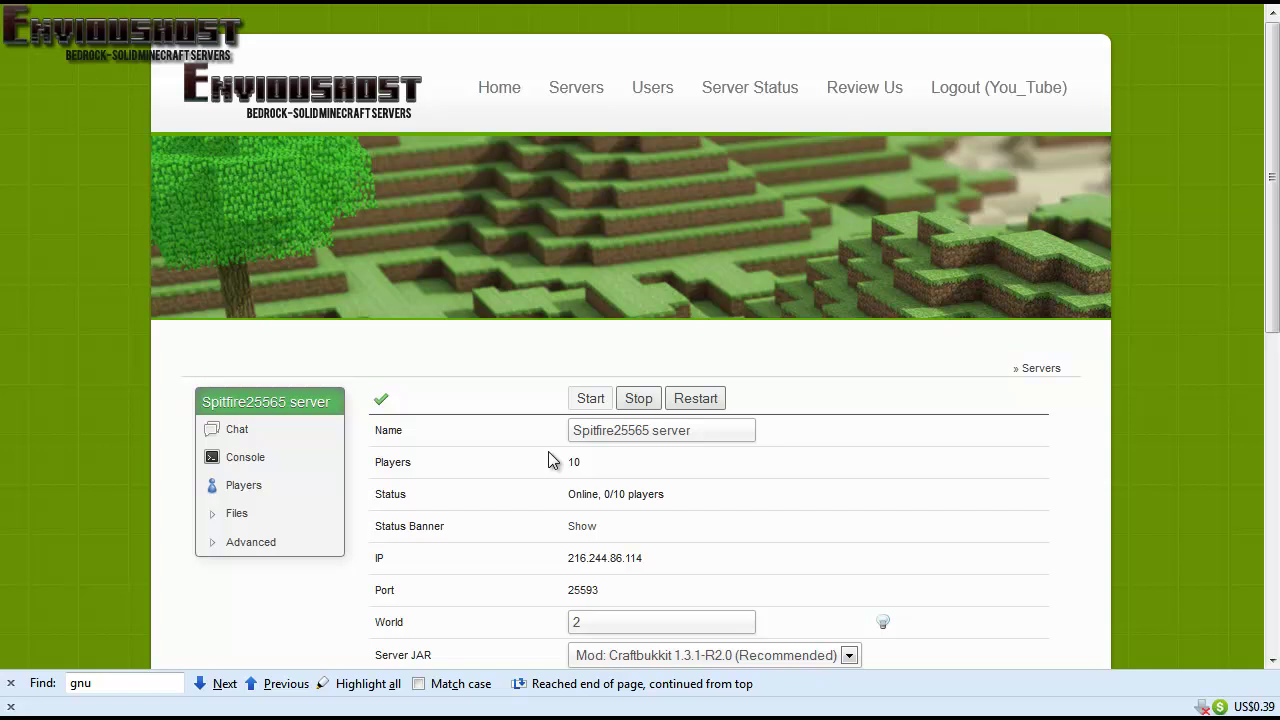
left_click(694, 404)
scroll(824, 514, "down", 2)
scroll(818, 510, "down", 2)
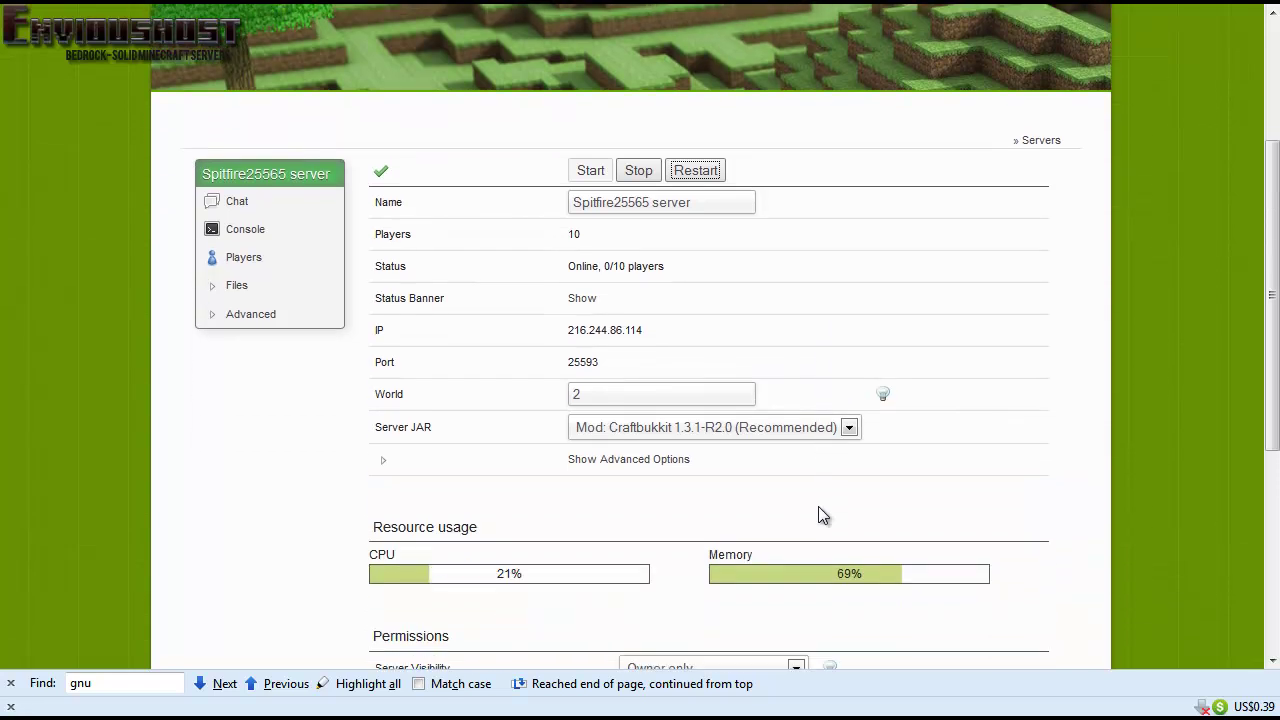